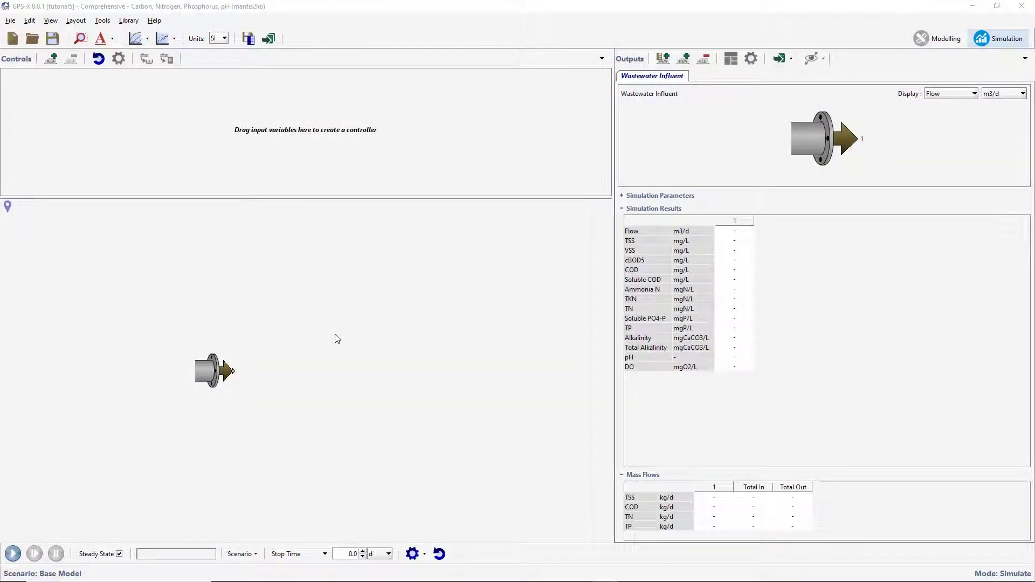
Open the existing tutorial2 layout via File > Open
click(9, 20)
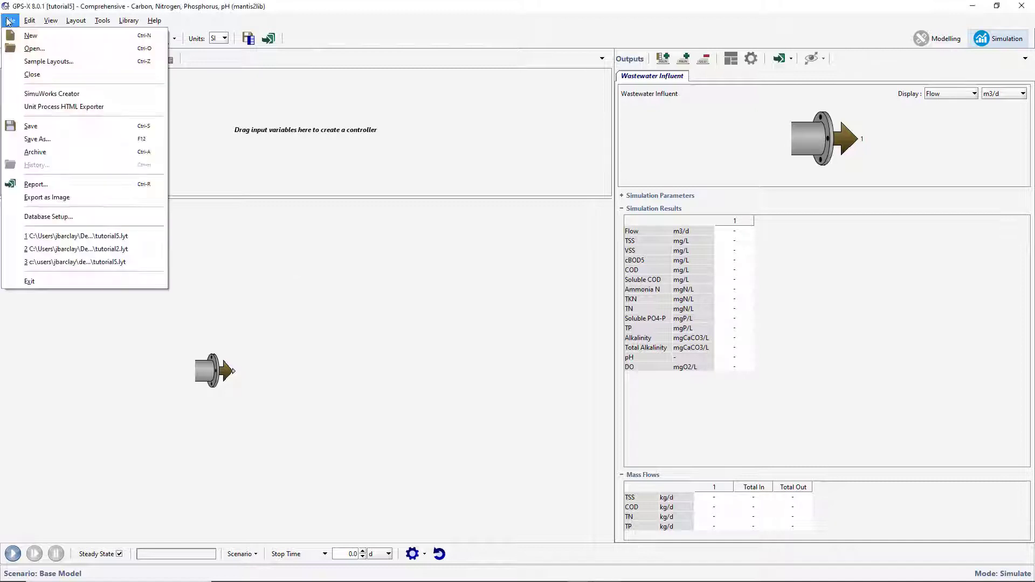
click(35, 49)
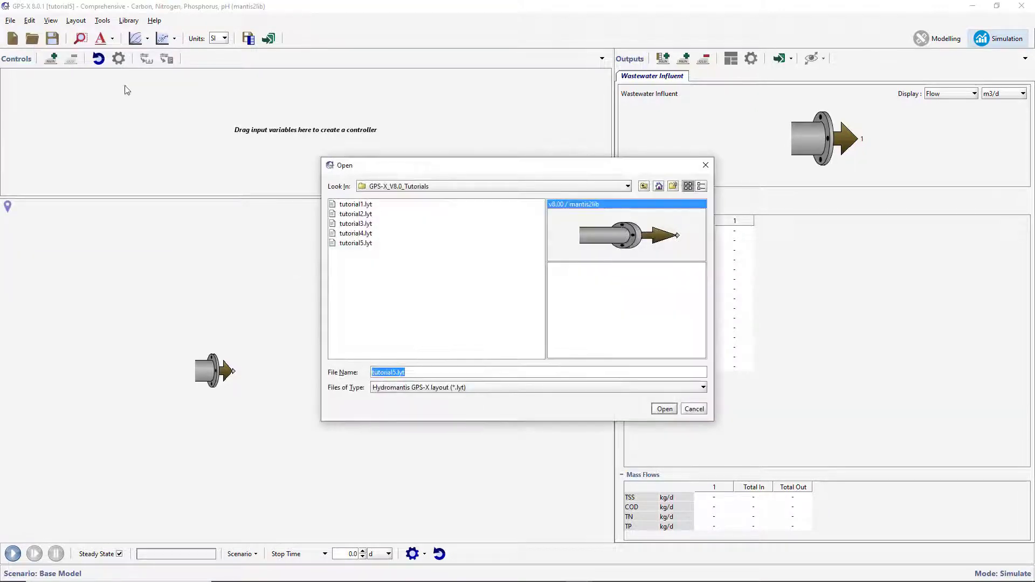
click(350, 214)
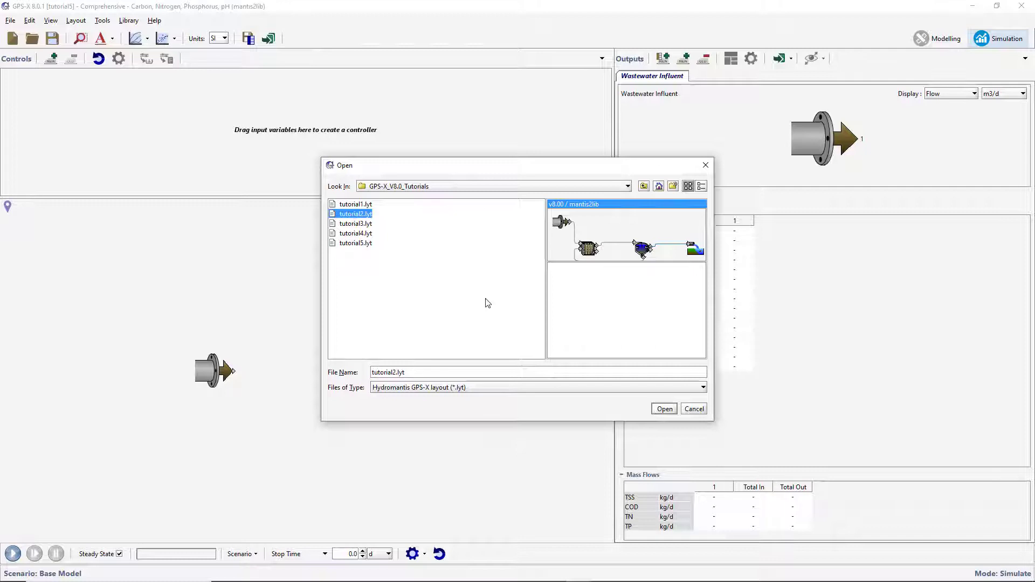
click(661, 410)
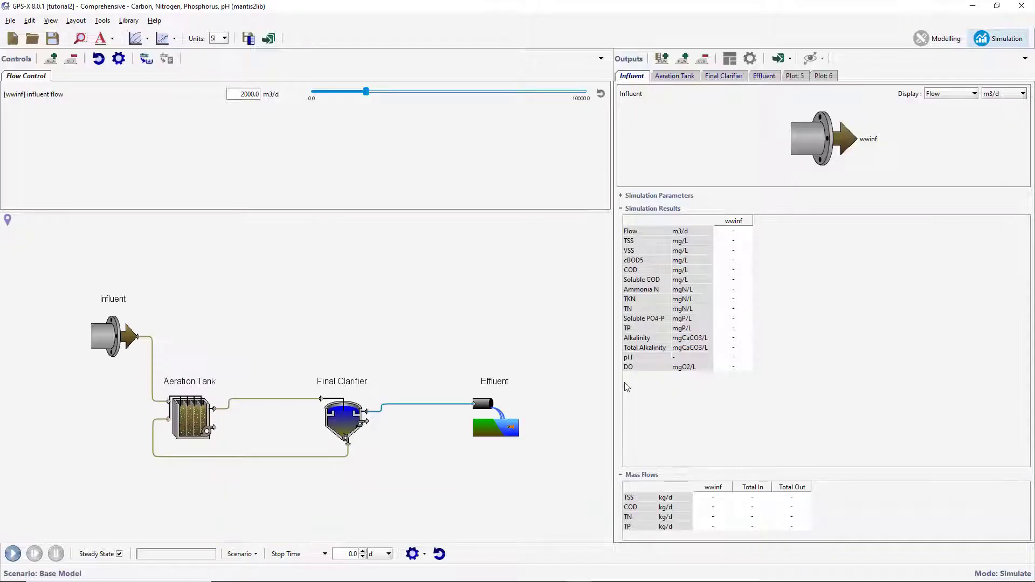
Save the layout under the new name tutorial6
click(12, 23)
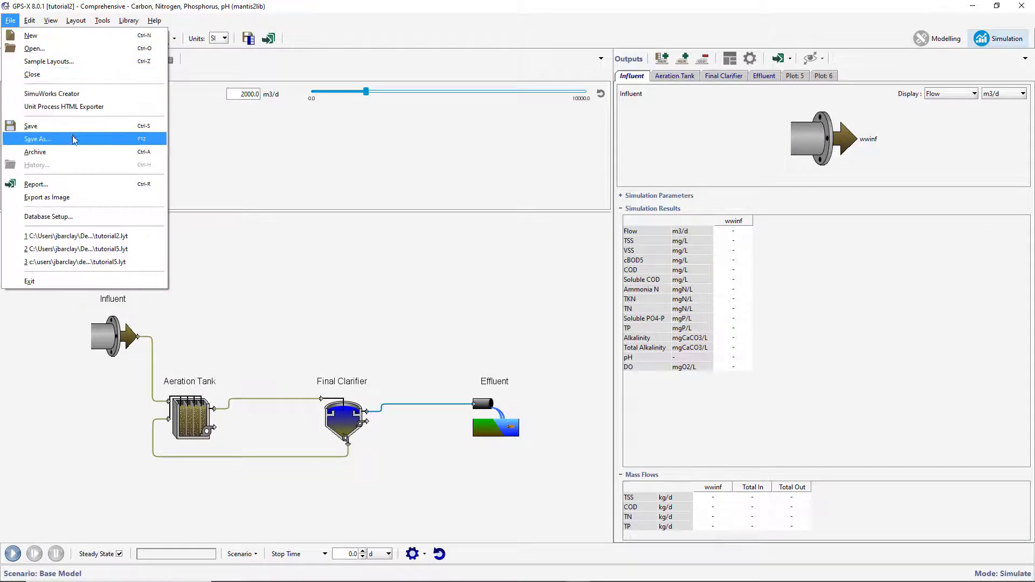
click(74, 140)
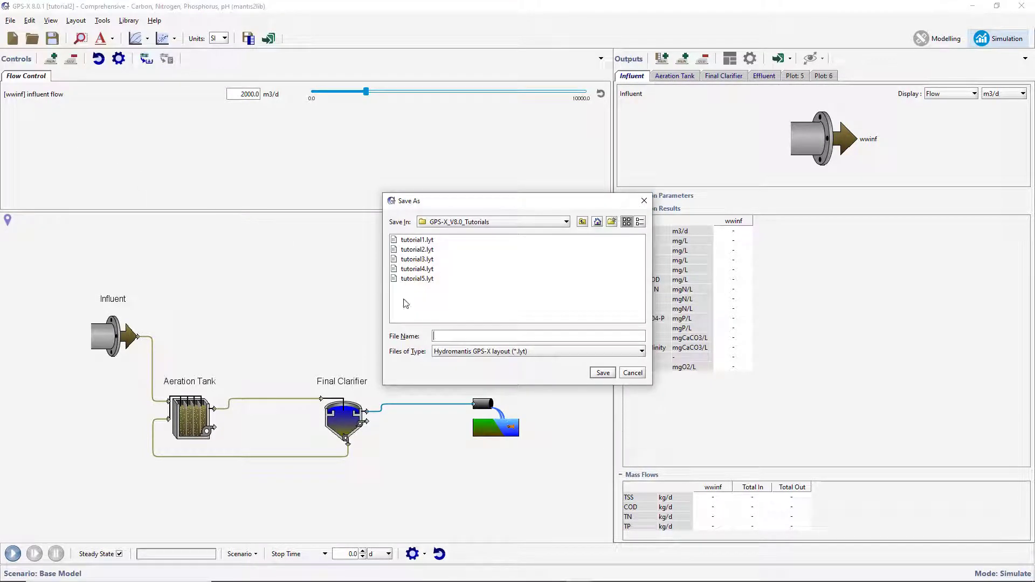
click(449, 335)
text(tutorial6)
click(610, 374)
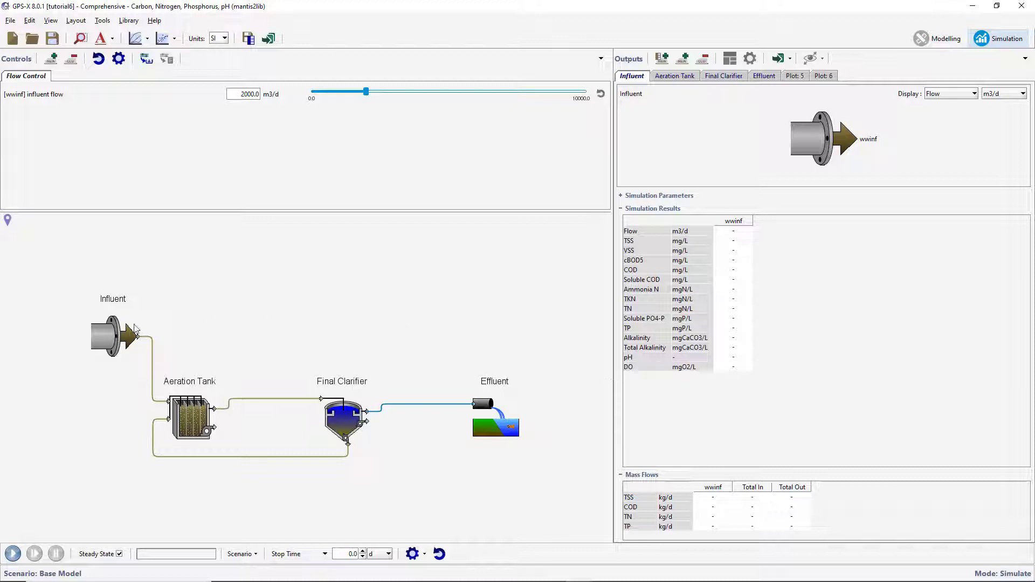
From the Influent Advisor, drag total COD, total TKN and ammonia nitrogen into the Controls panel
right_click(115, 333)
mouse_move(188, 360)
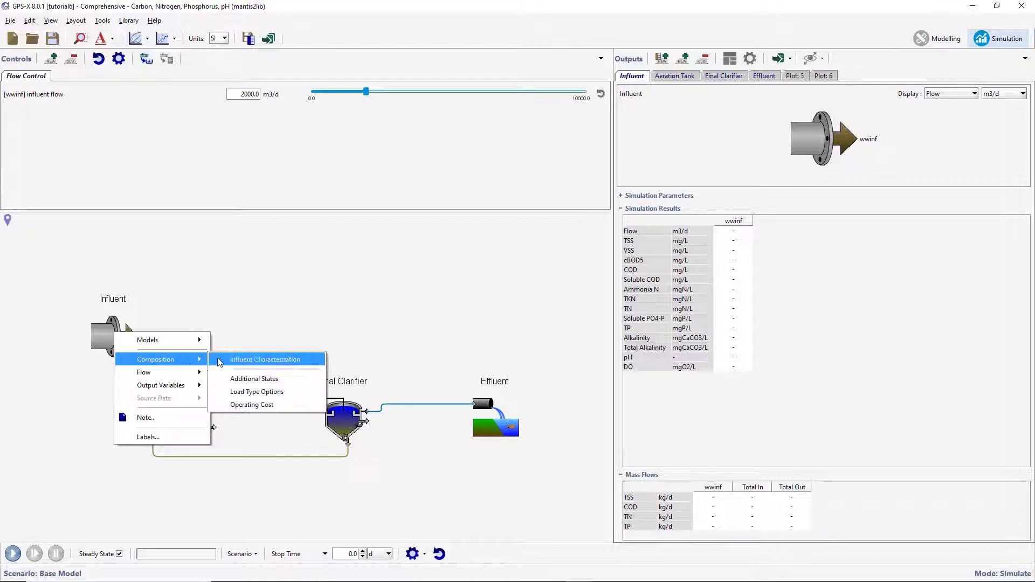
click(238, 360)
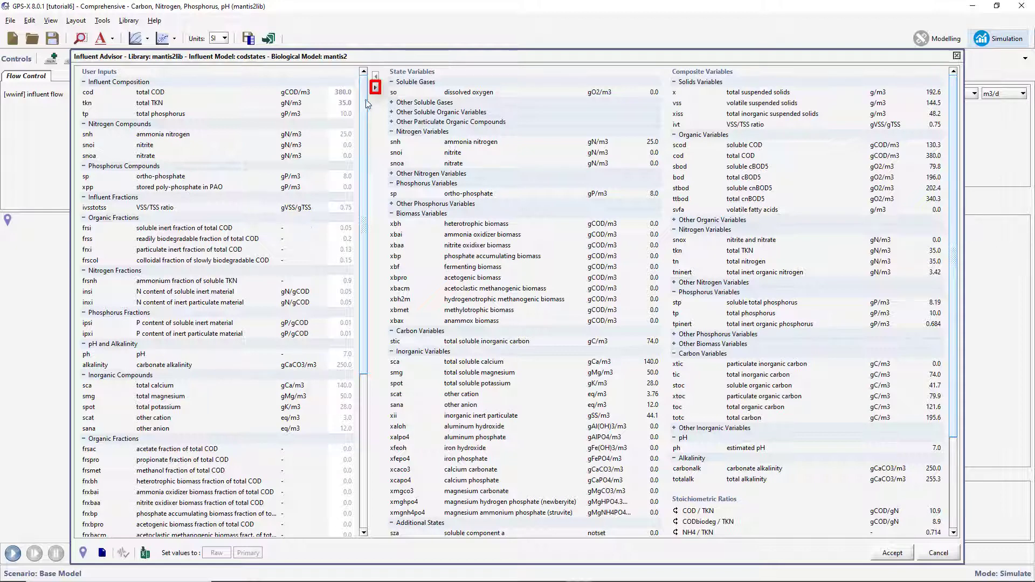
click(375, 88)
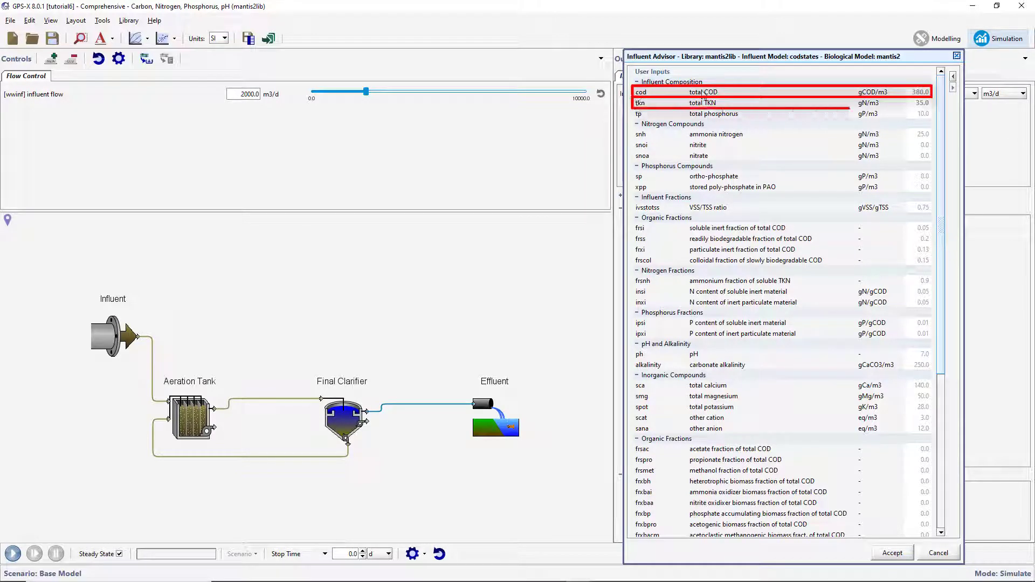
drag(704, 96, 510, 123)
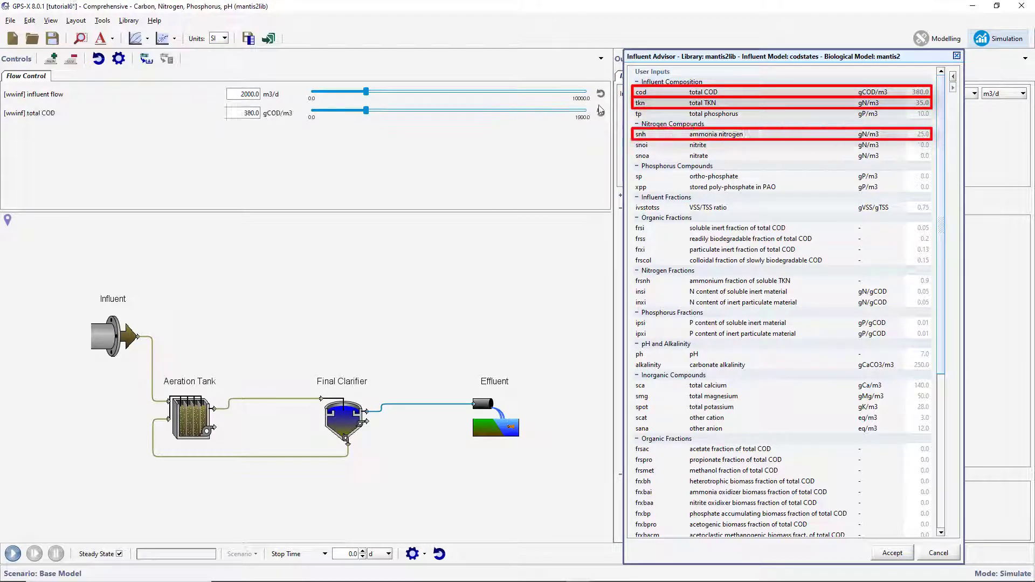
drag(695, 103, 518, 140)
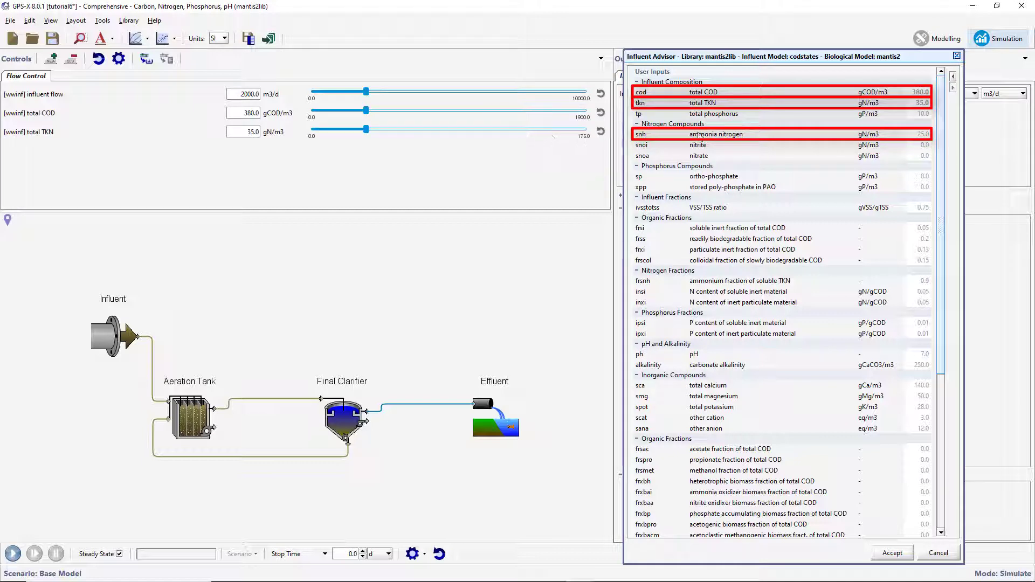
drag(699, 137, 533, 143)
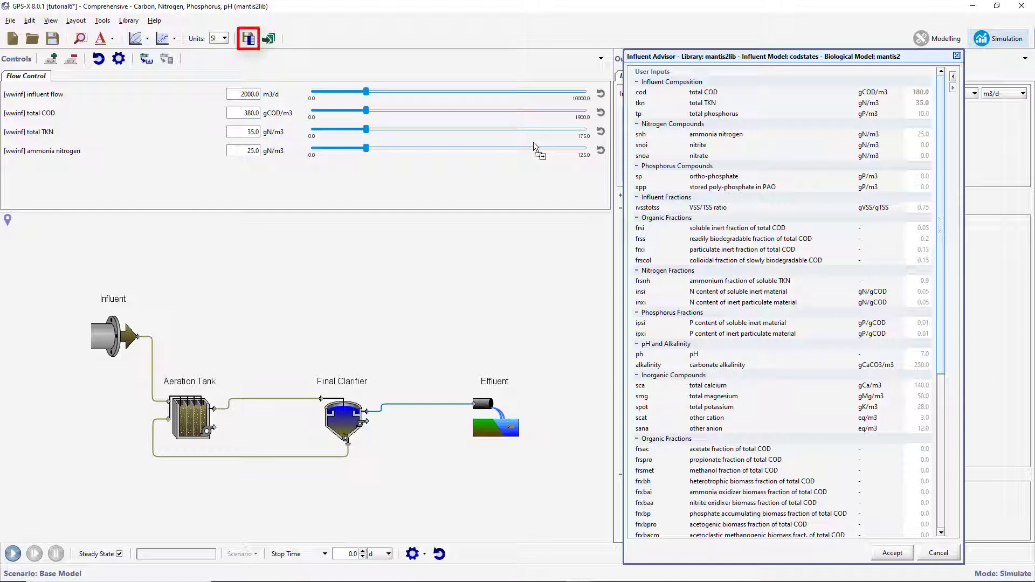
Create tutorial6.xls with influent flow, total COD, total TKN and ammonia nitrogen as input variables
click(247, 38)
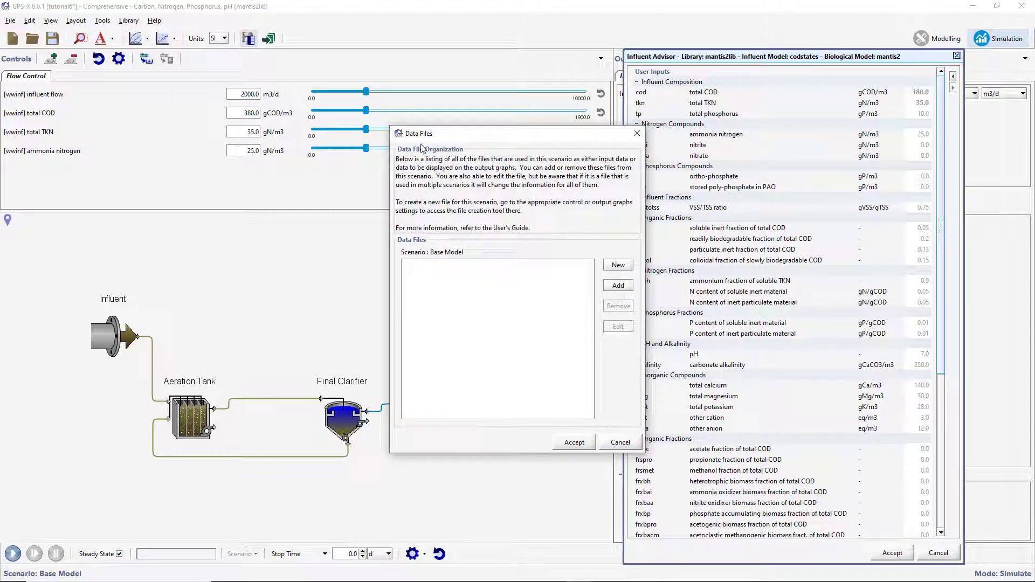
click(618, 265)
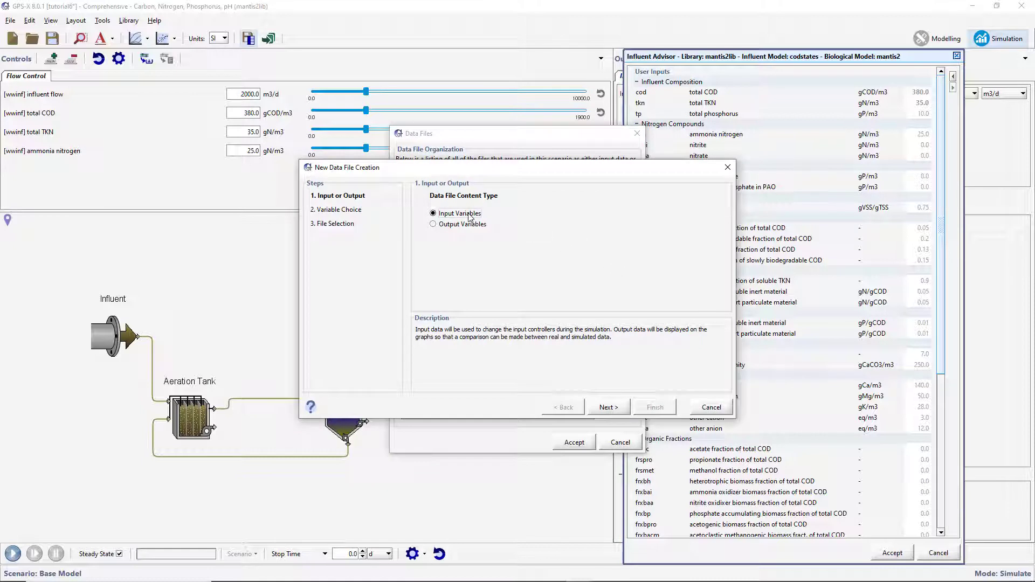
click(607, 408)
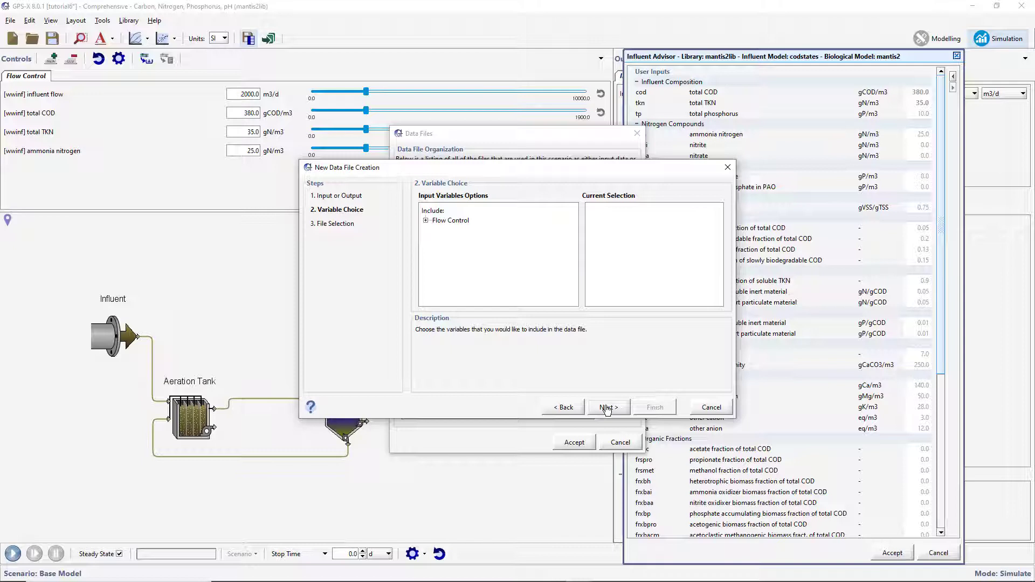
click(426, 221)
click(446, 230)
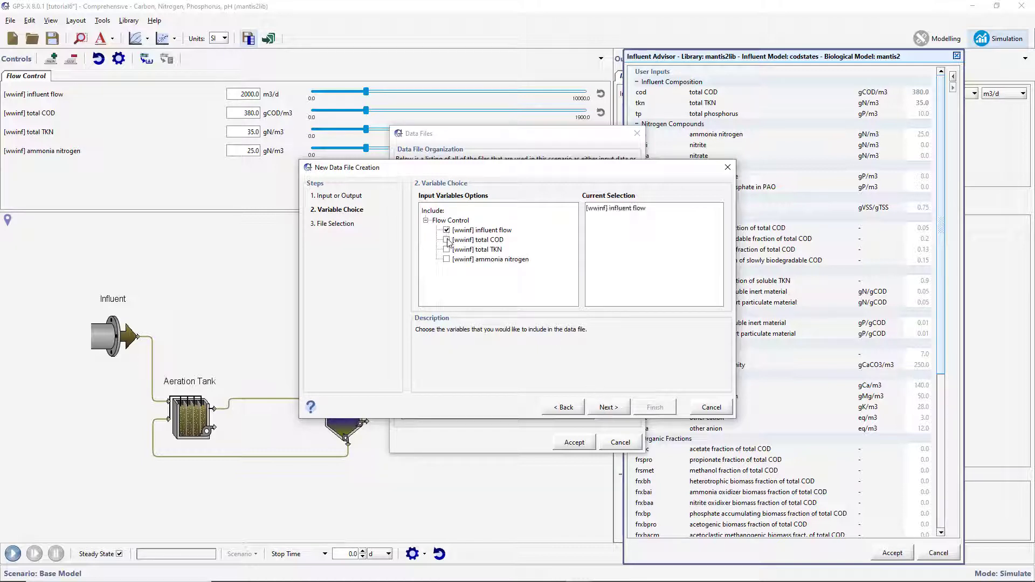
click(446, 240)
click(447, 249)
click(447, 259)
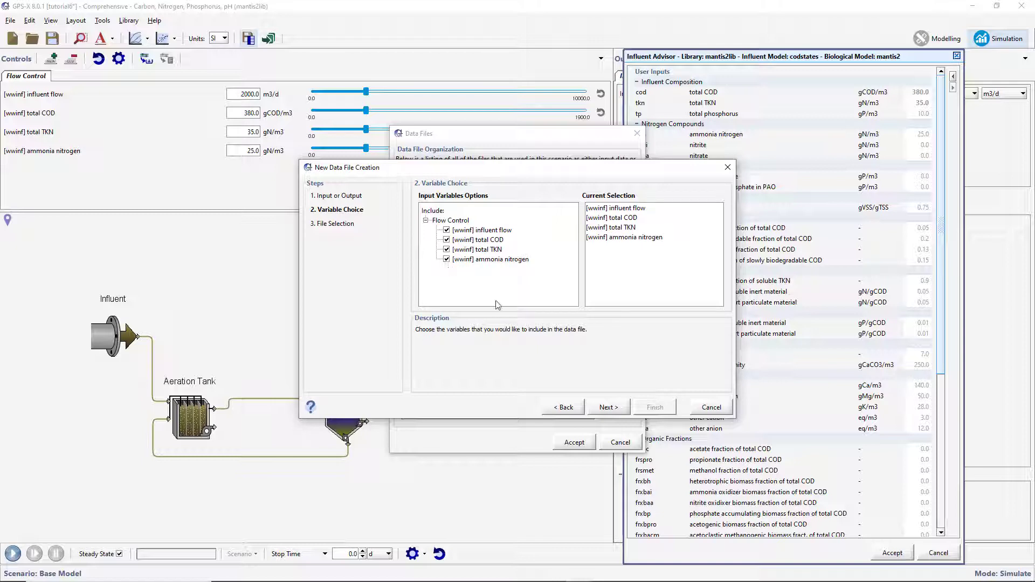
click(614, 407)
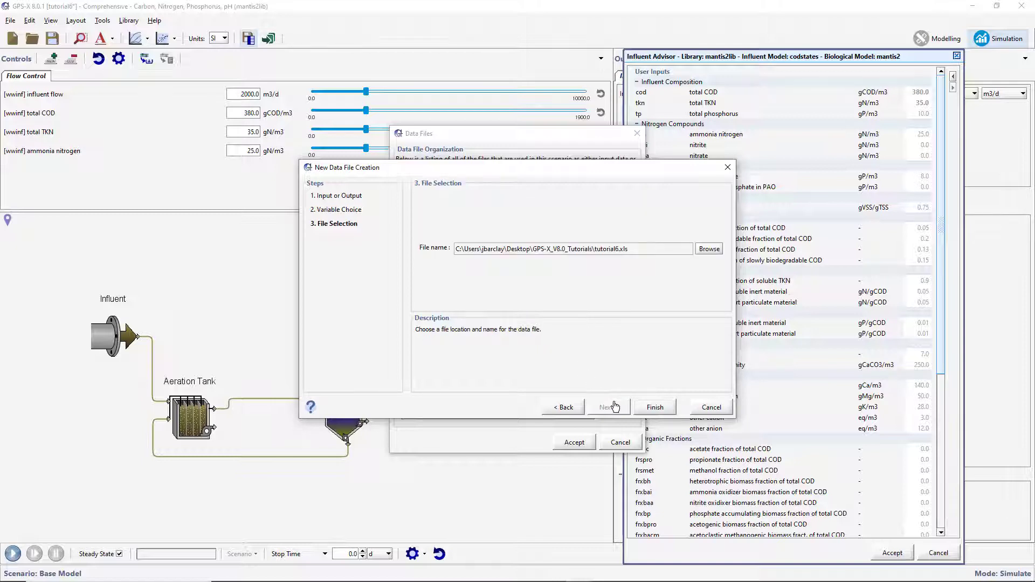
click(655, 407)
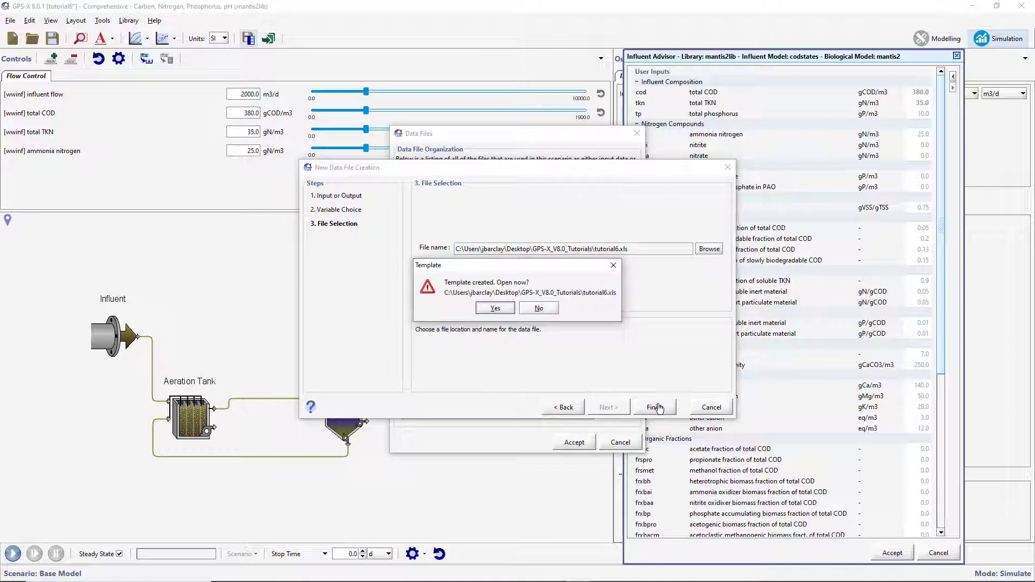
Accept opening the new tutorial6.xls template in Excel
click(506, 308)
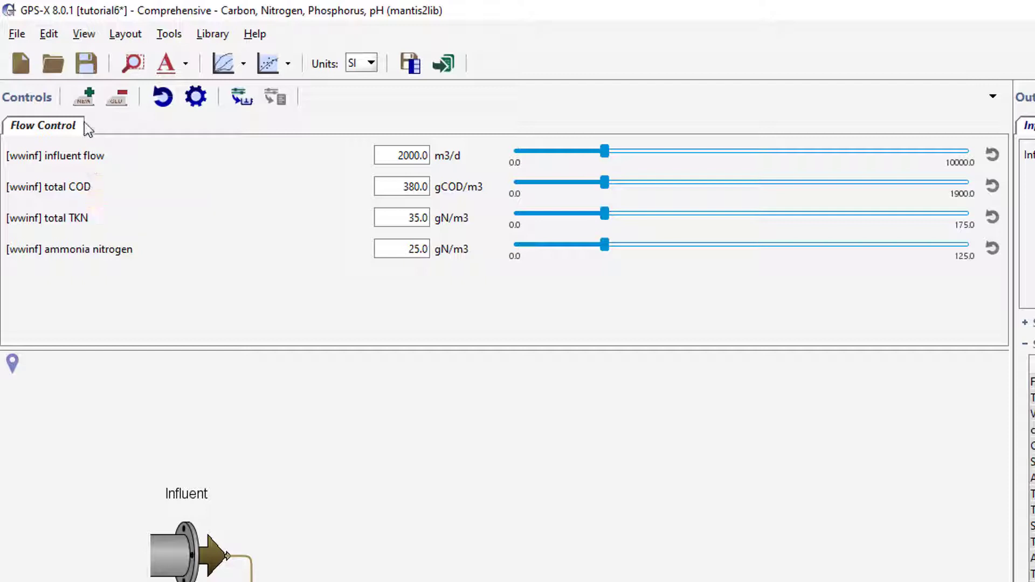
Search the model variables for 'total cod' using Edit > Find
click(48, 37)
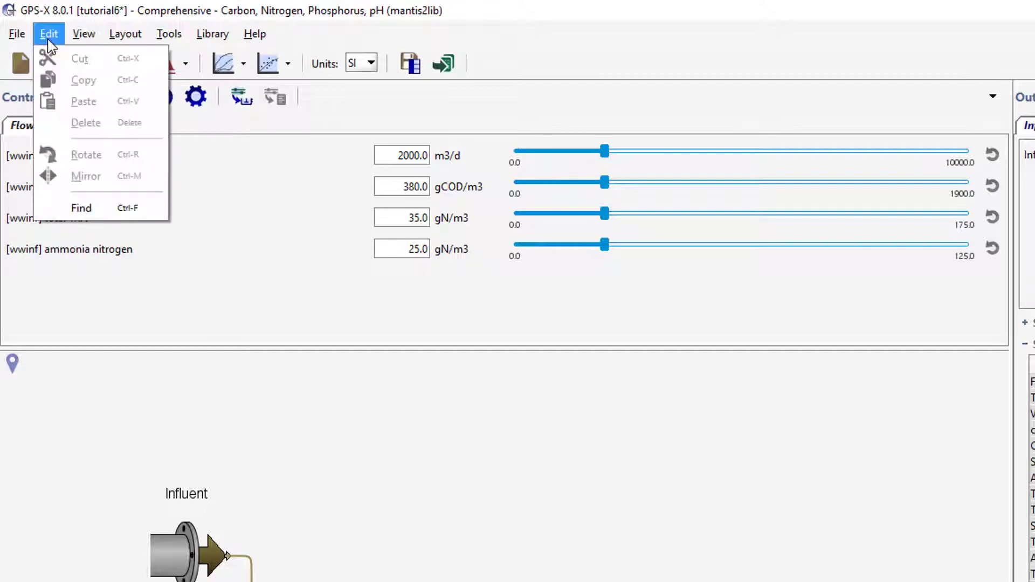
click(86, 202)
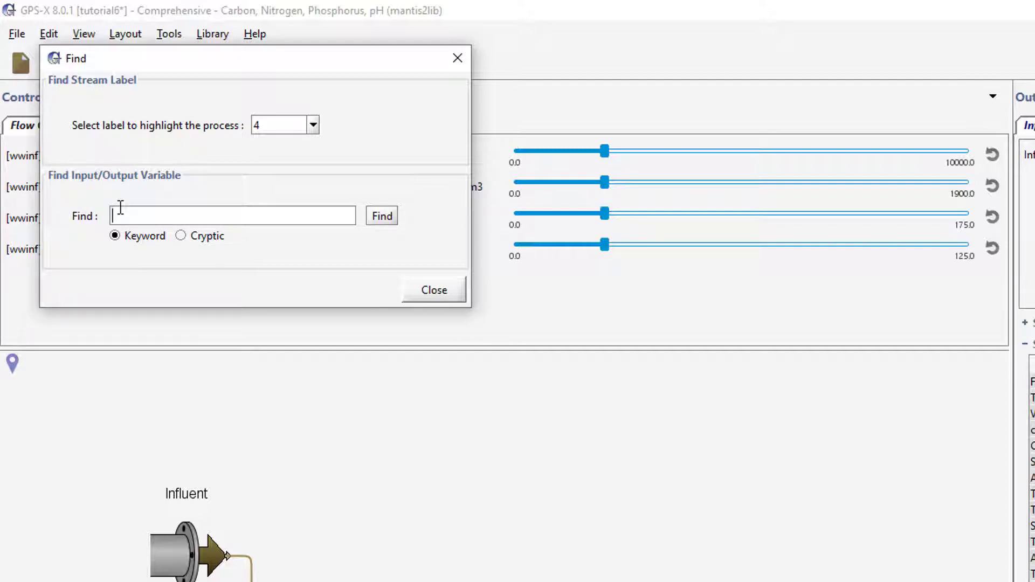
text(total cod)
click(382, 219)
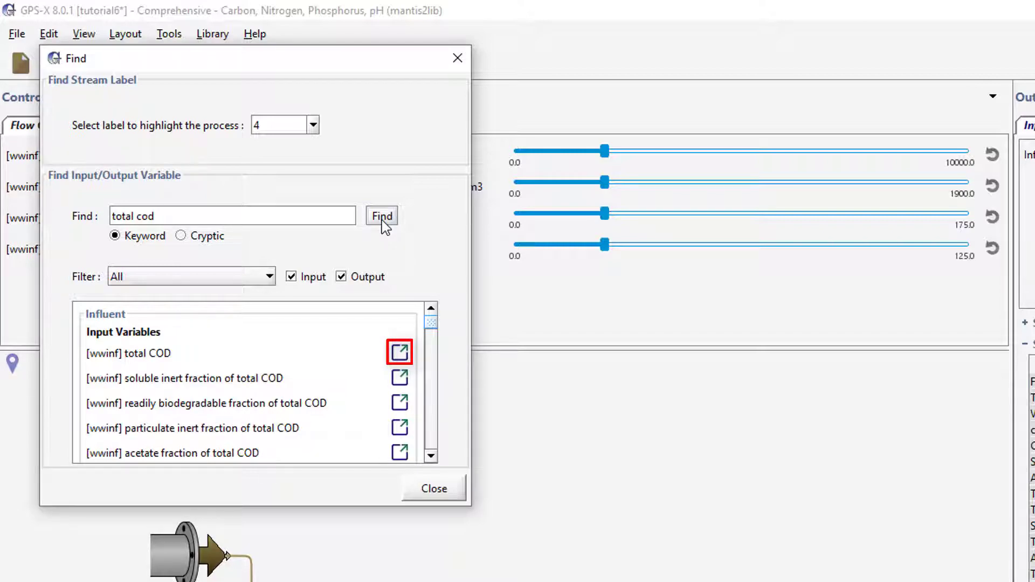
Open influent total COD in its advisor and copy its cryptic name to the clipboard
click(398, 354)
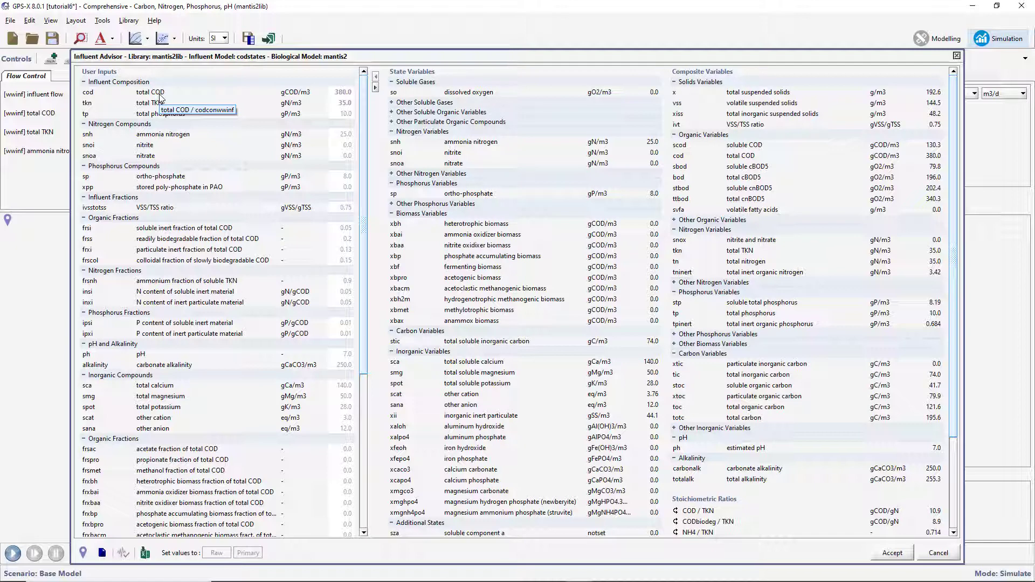
right_click(160, 97)
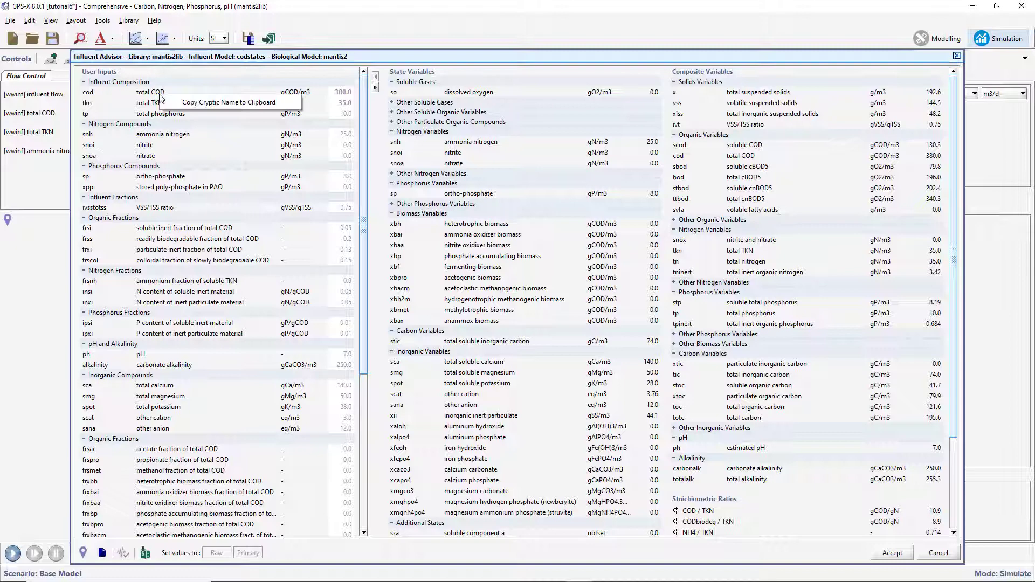
click(176, 103)
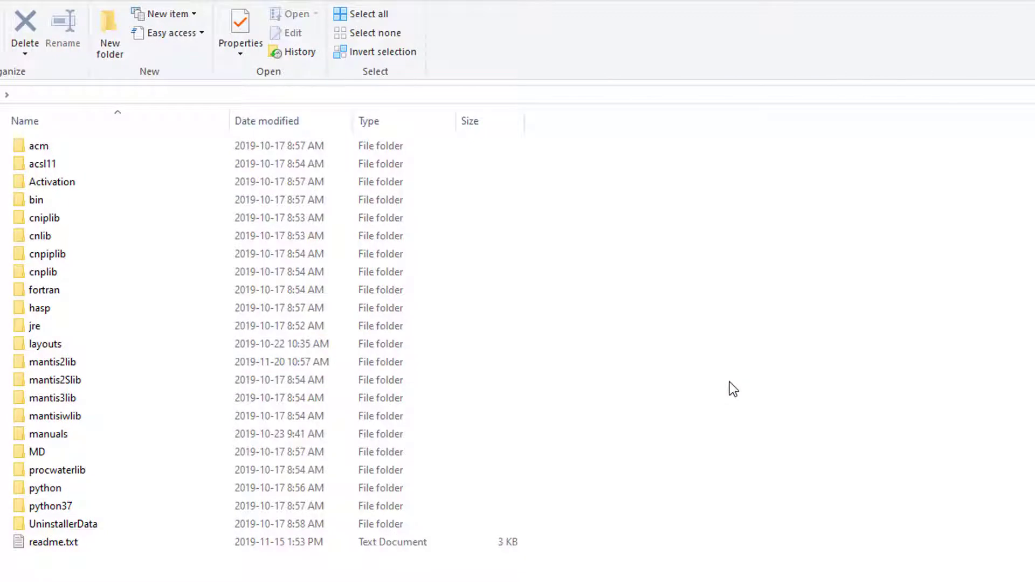
Browse into layouts\08tutorials and scroll down to tutorial-6-example-data.xls
click(195, 346)
double_click(194, 345)
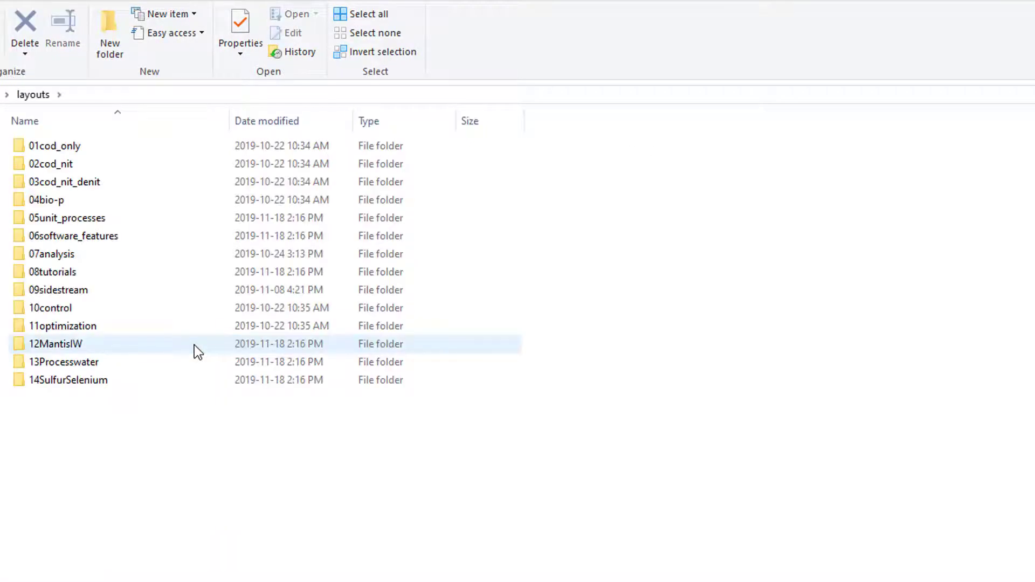
double_click(147, 275)
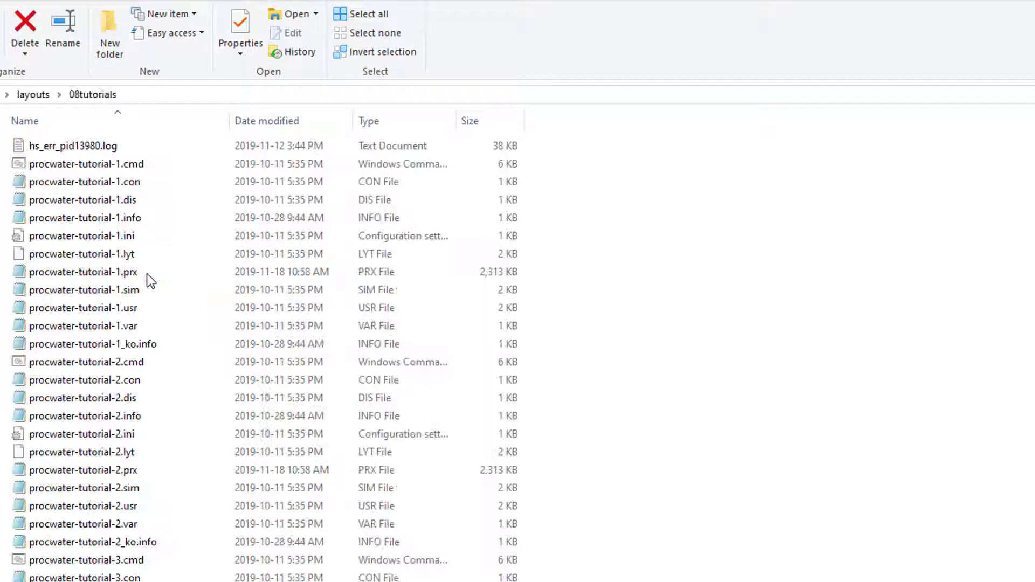
scroll(147, 275, down, 10)
scroll(146, 273, down, 19)
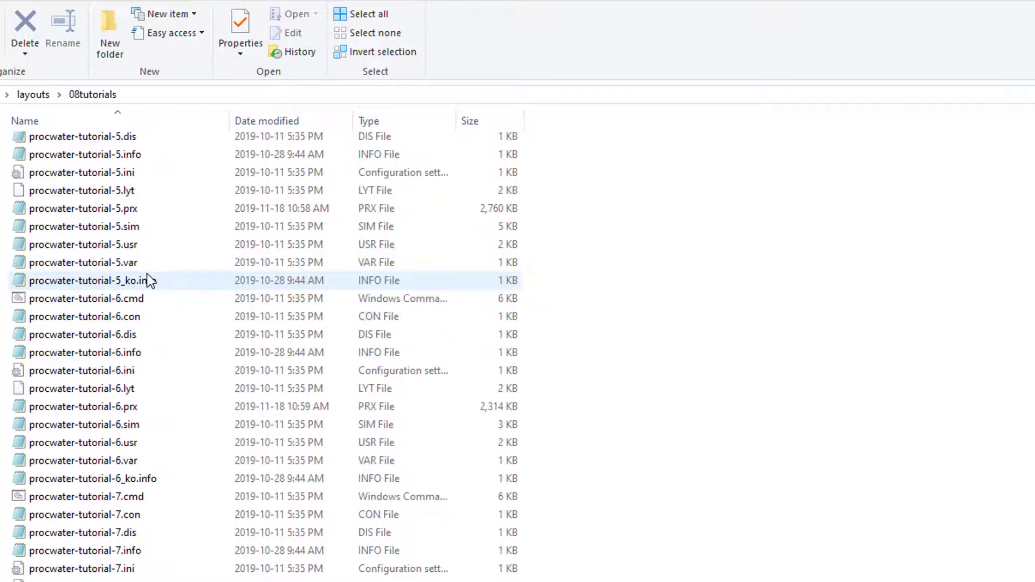
scroll(147, 274, down, 18)
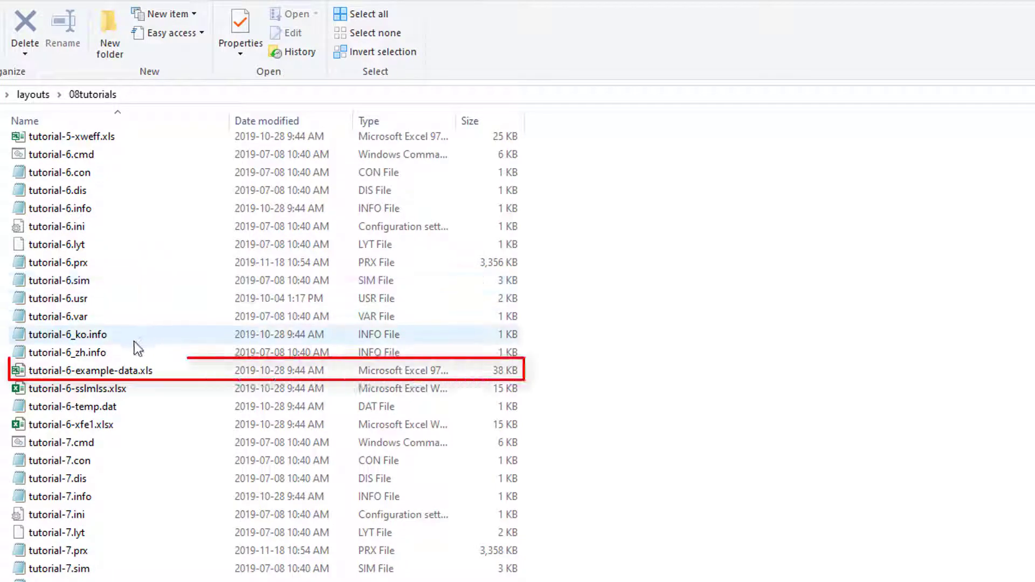
Open tutorial-6-example-data.xls and save a copy into Desktop\GPS-X_V8.0_Tutorials
click(137, 370)
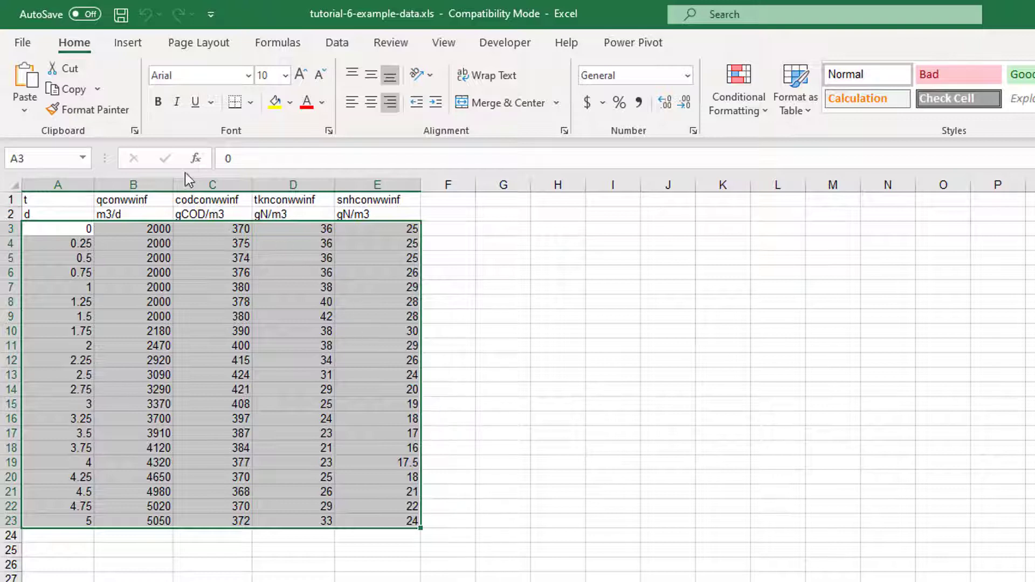
click(25, 43)
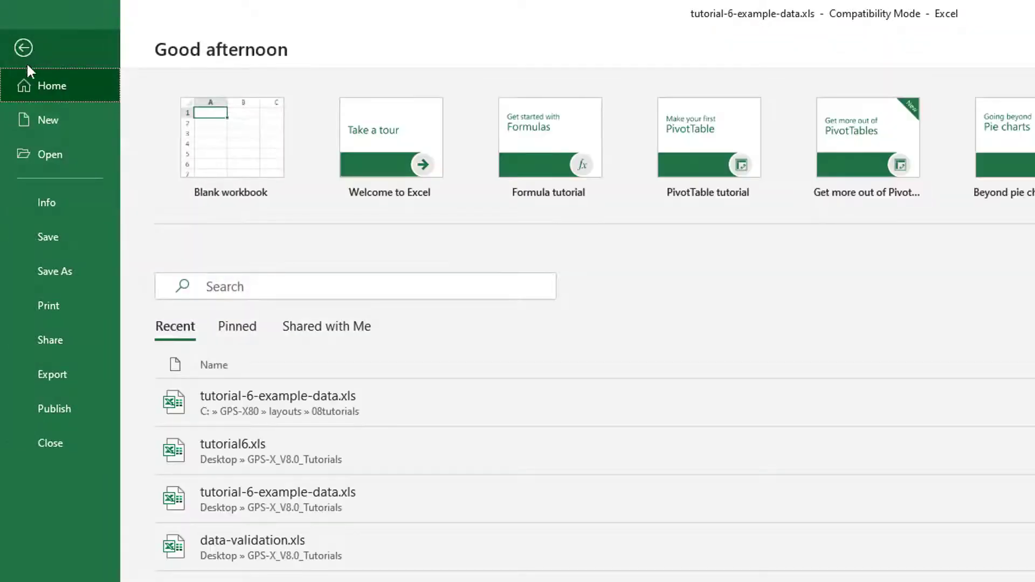
click(86, 262)
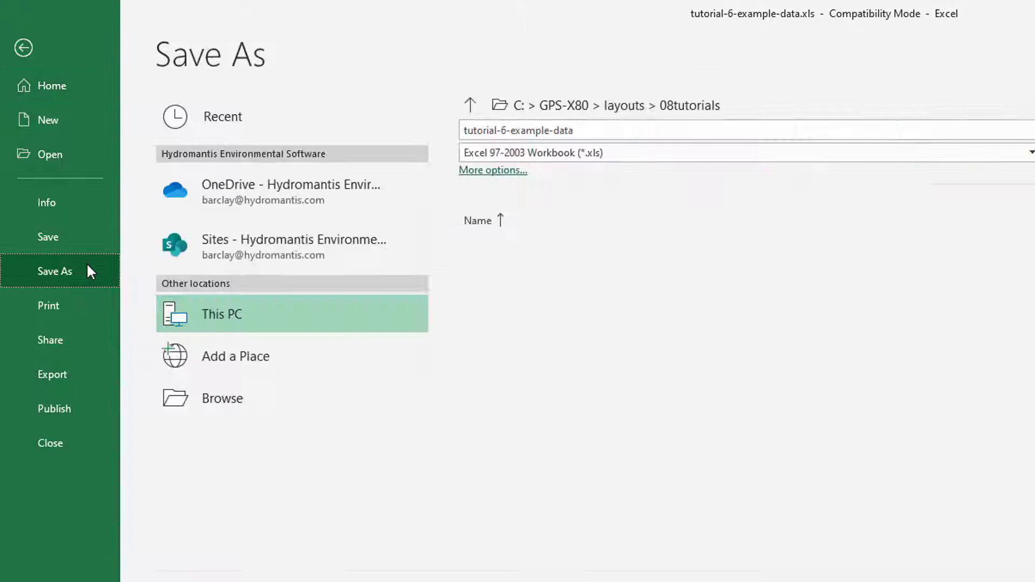
click(261, 308)
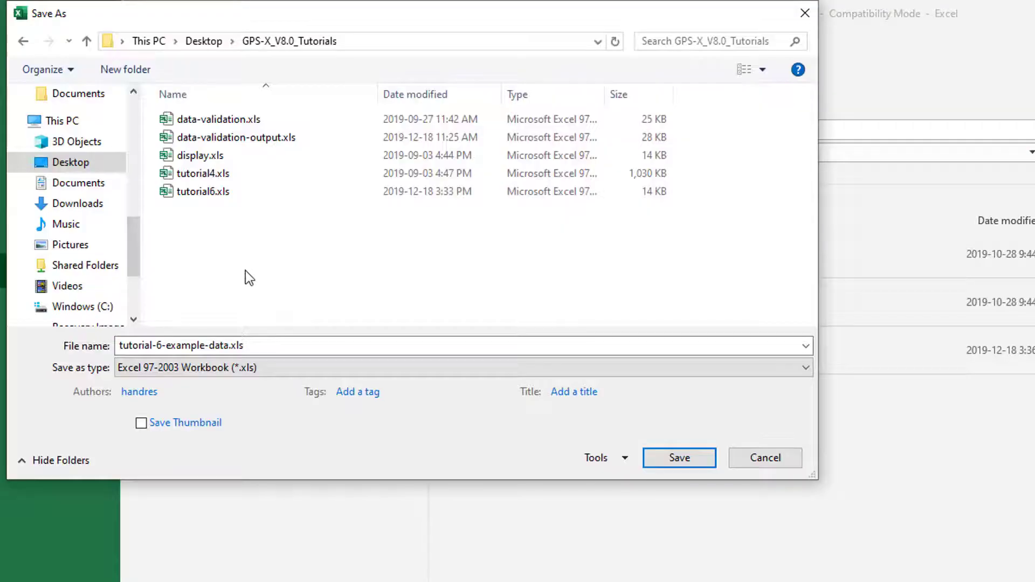
click(701, 457)
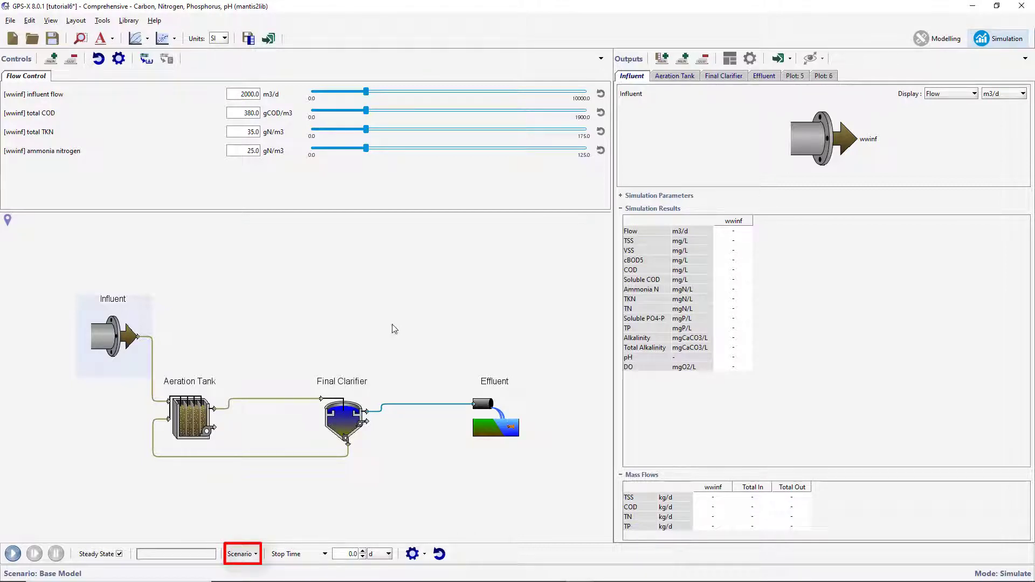
Add tutorial-6-example-data.xls to the Base Model's data files and accept the list
click(254, 550)
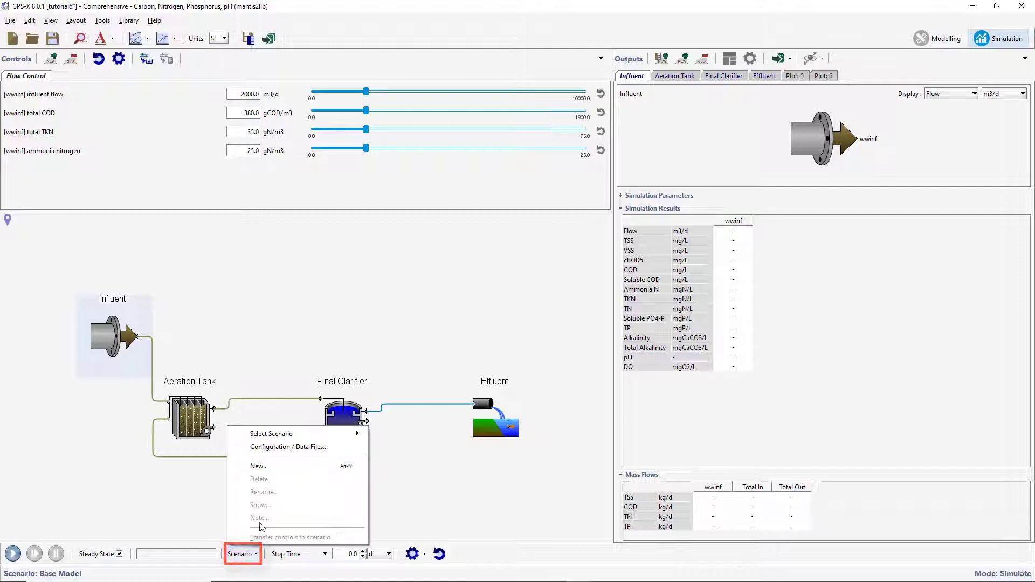
click(286, 447)
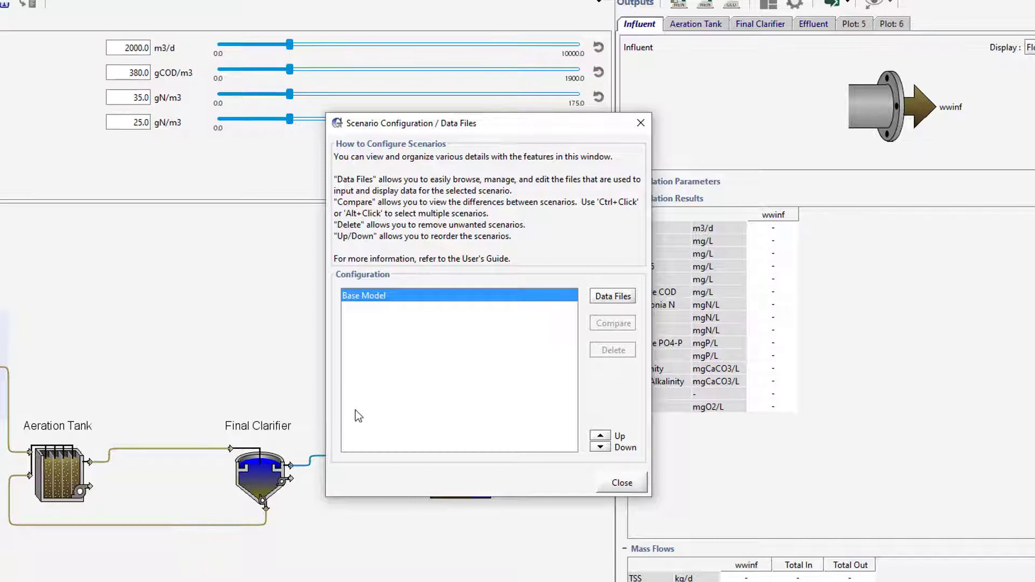
click(603, 300)
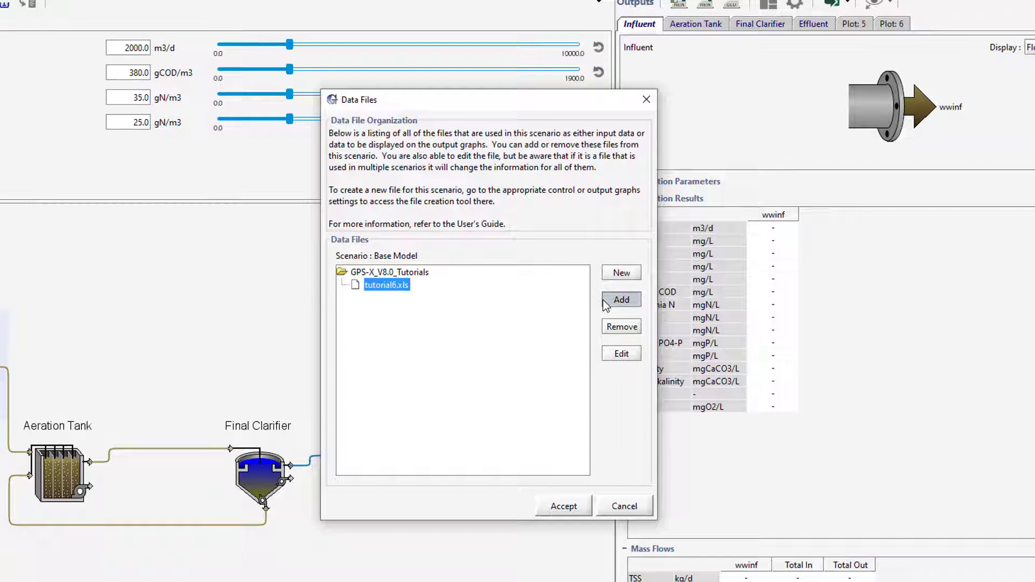
click(603, 300)
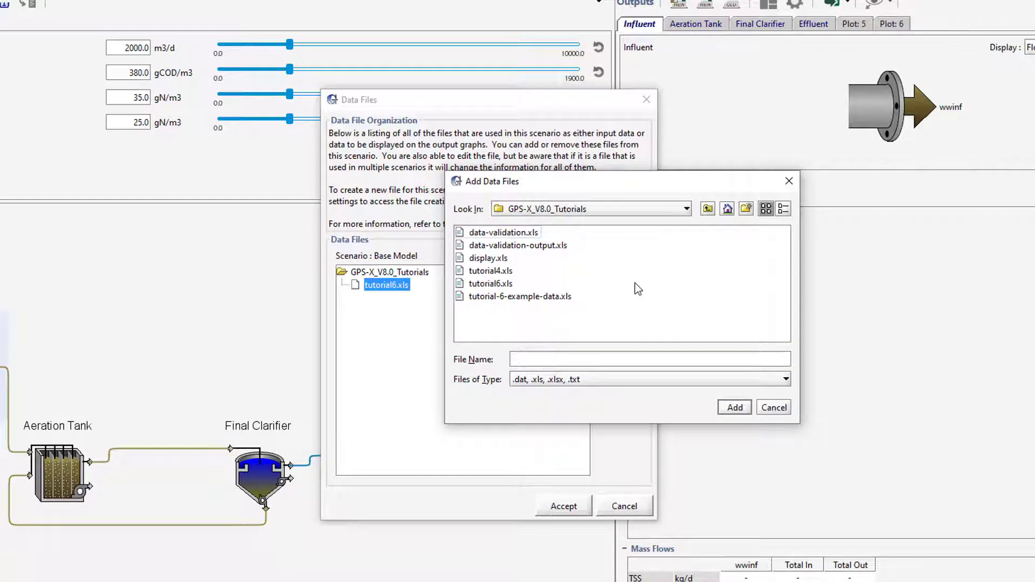
click(562, 301)
click(732, 408)
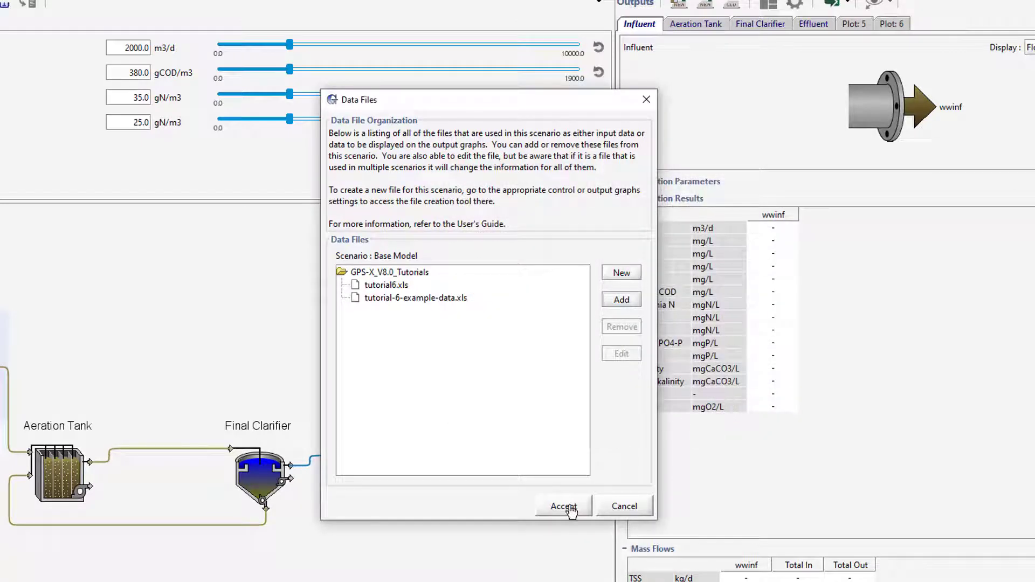
click(563, 507)
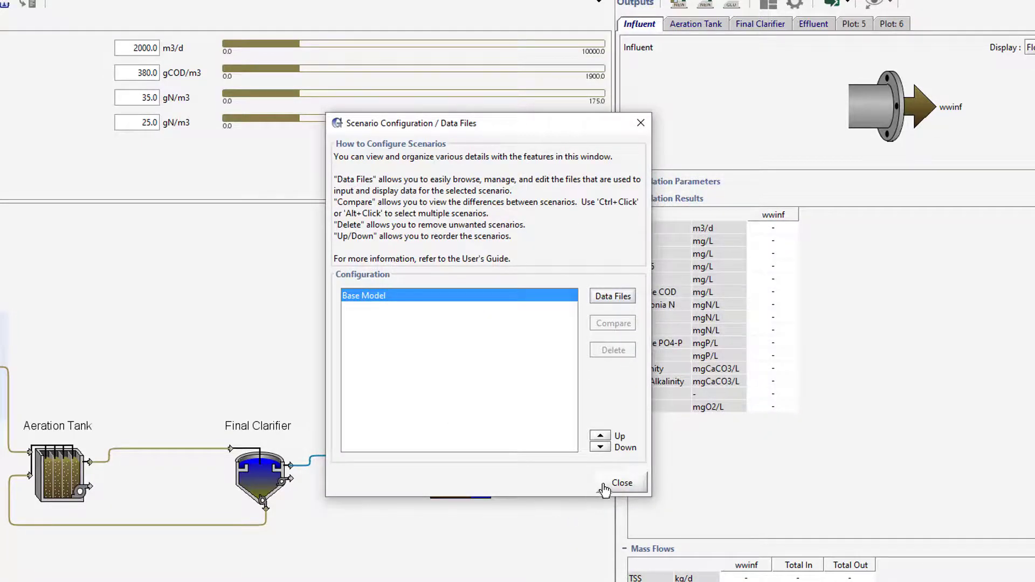
Show the Plot: 5 tab and run the simulation with Stop Time 5.0 days
click(622, 482)
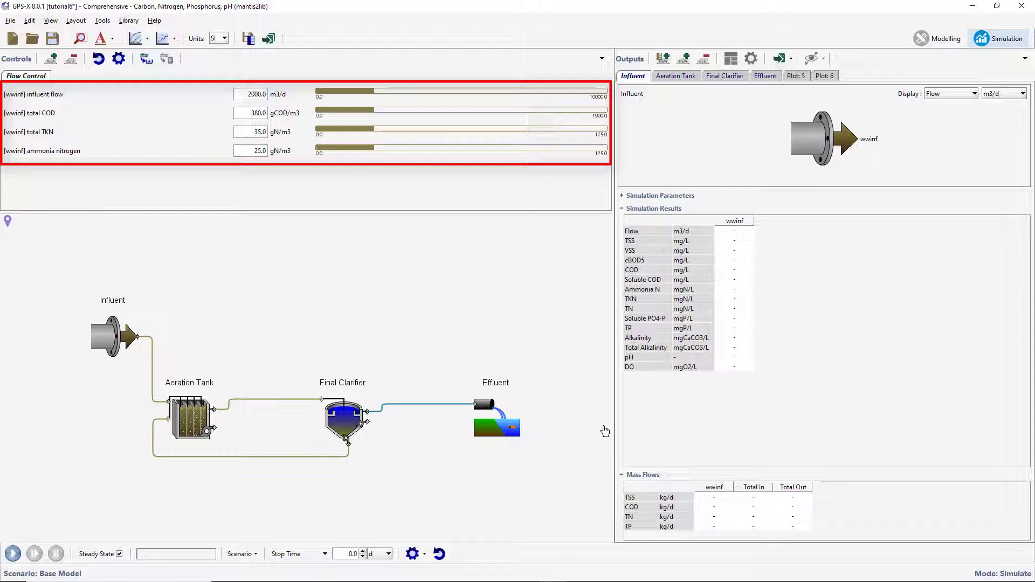
click(803, 77)
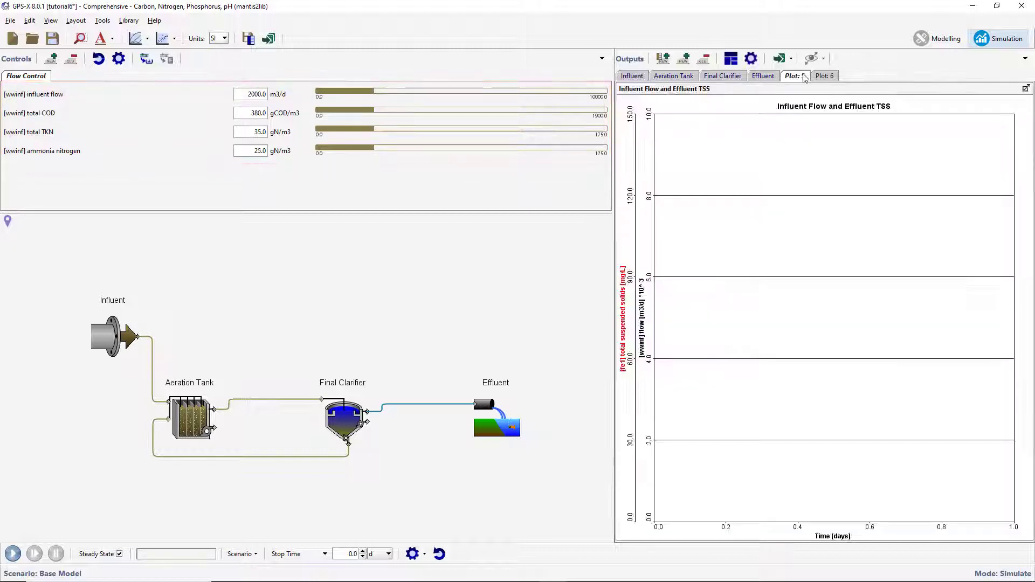
double_click(353, 553)
text(5)
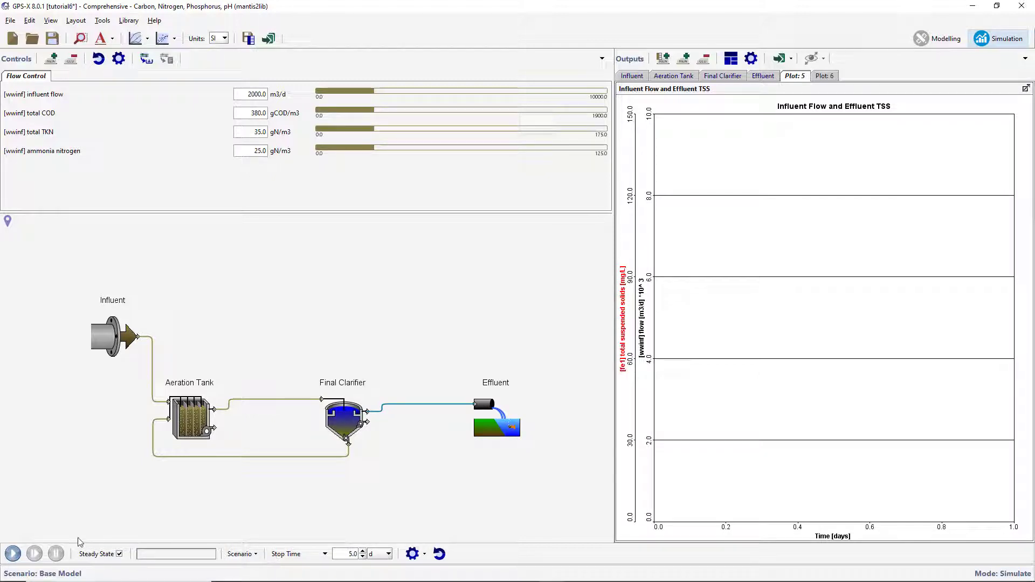
click(14, 554)
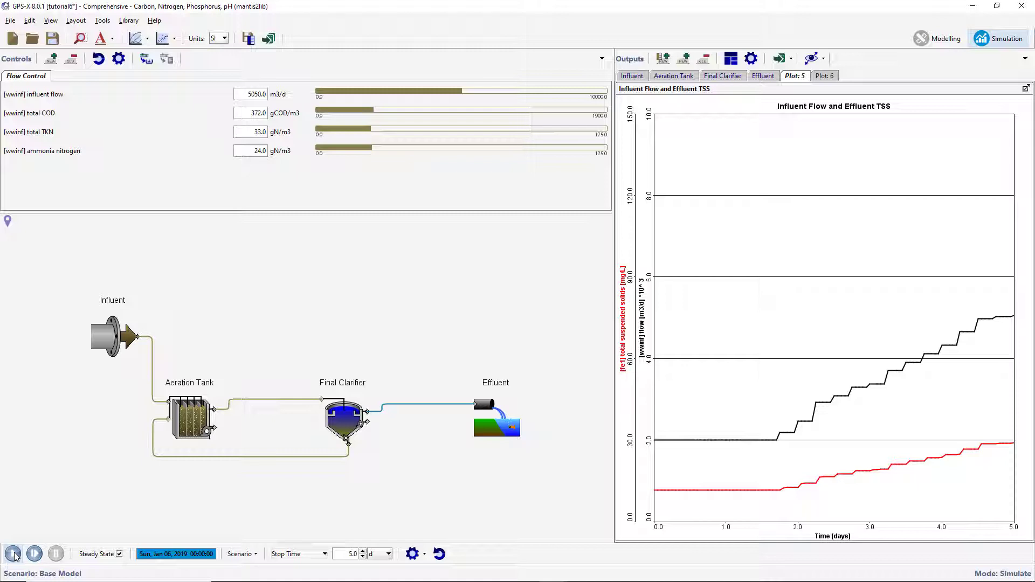
Add liquid temperature from the Physical Environment Settings as a new control
right_click(284, 301)
mouse_move(318, 307)
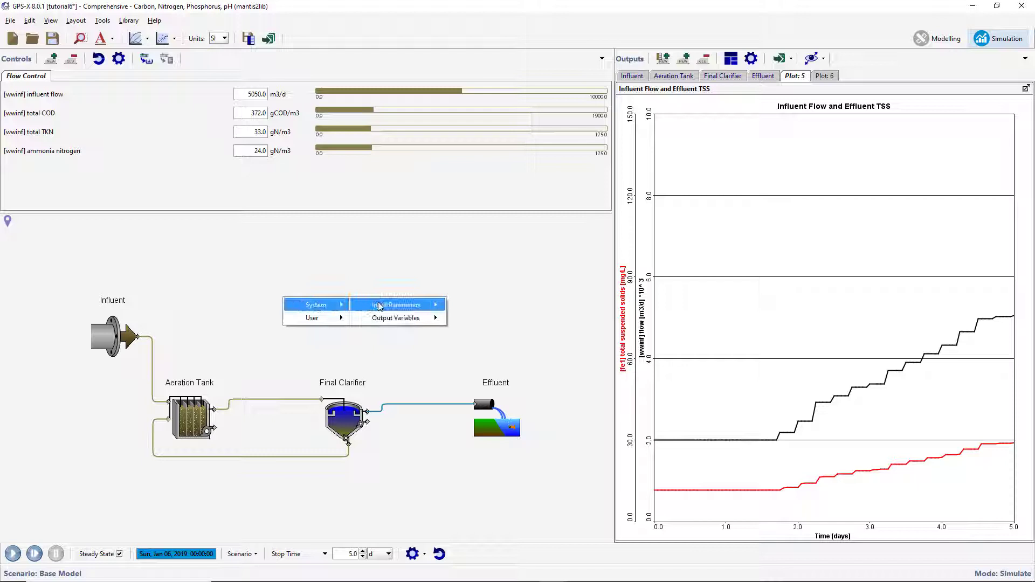
mouse_move(380, 306)
click(498, 331)
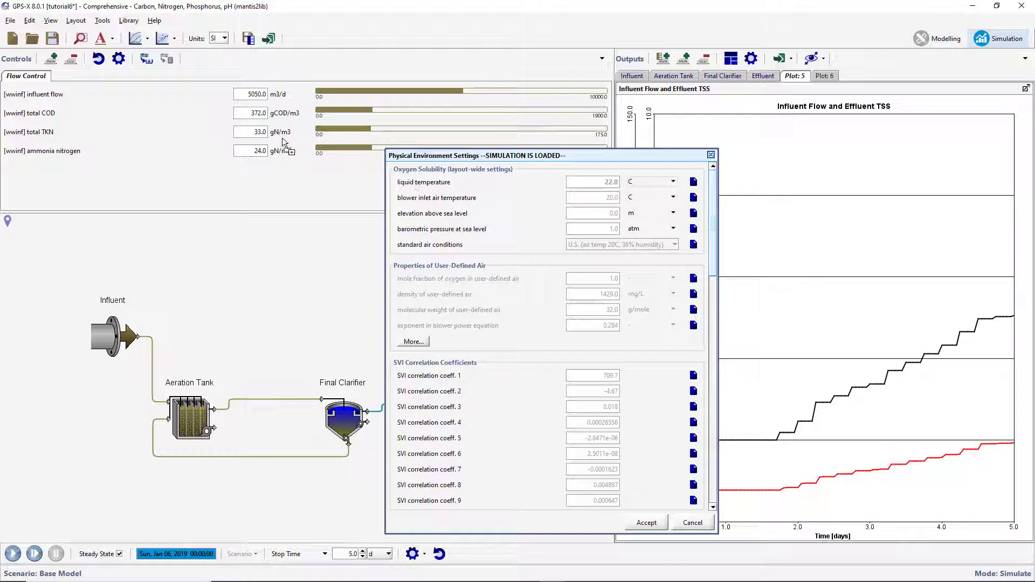
drag(76, 75, 76, 76)
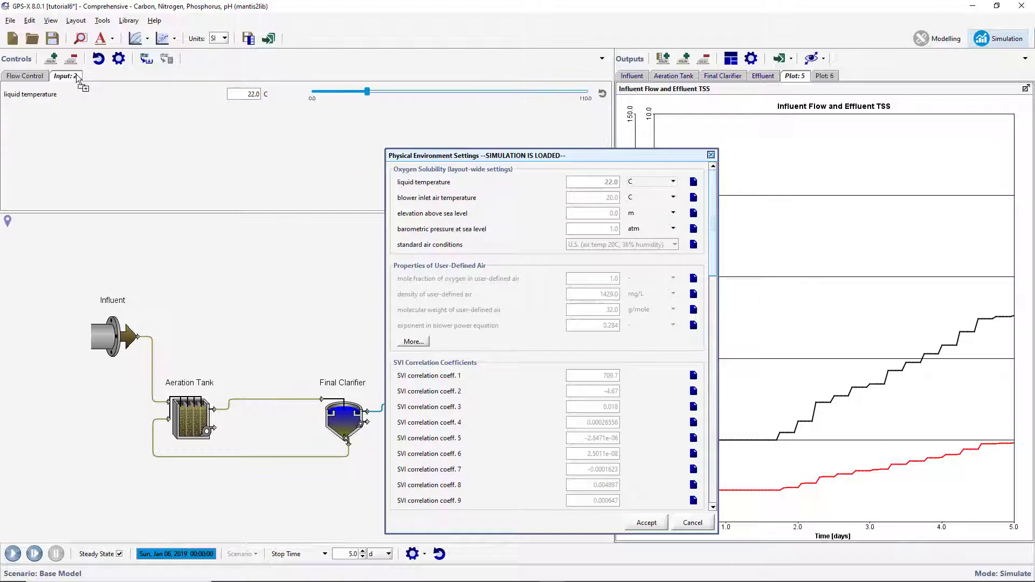
Rename the new controls tab to 'Temperature'
double_click(71, 78)
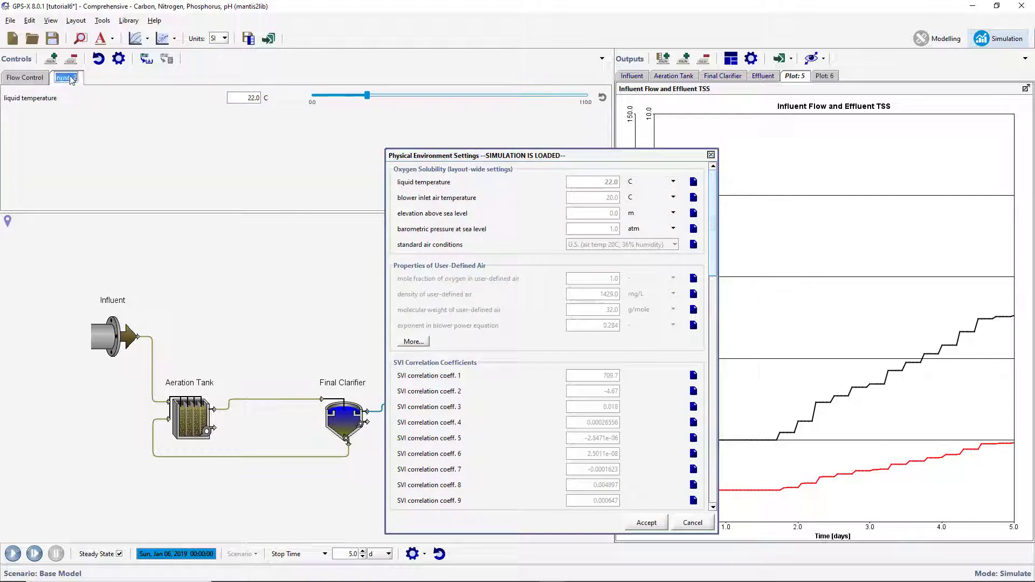
text(Temperat)
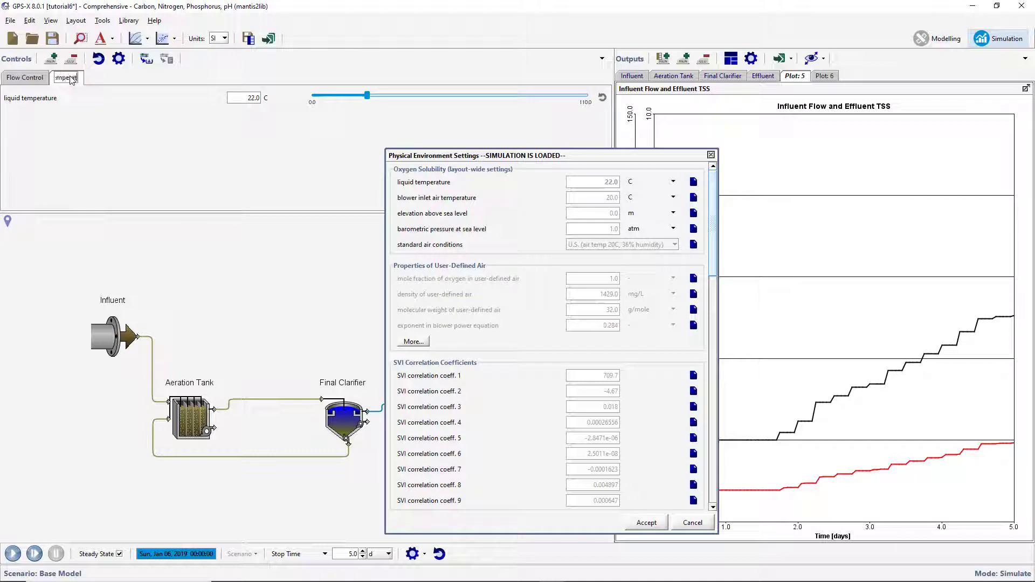
text(ure)
key(Return)
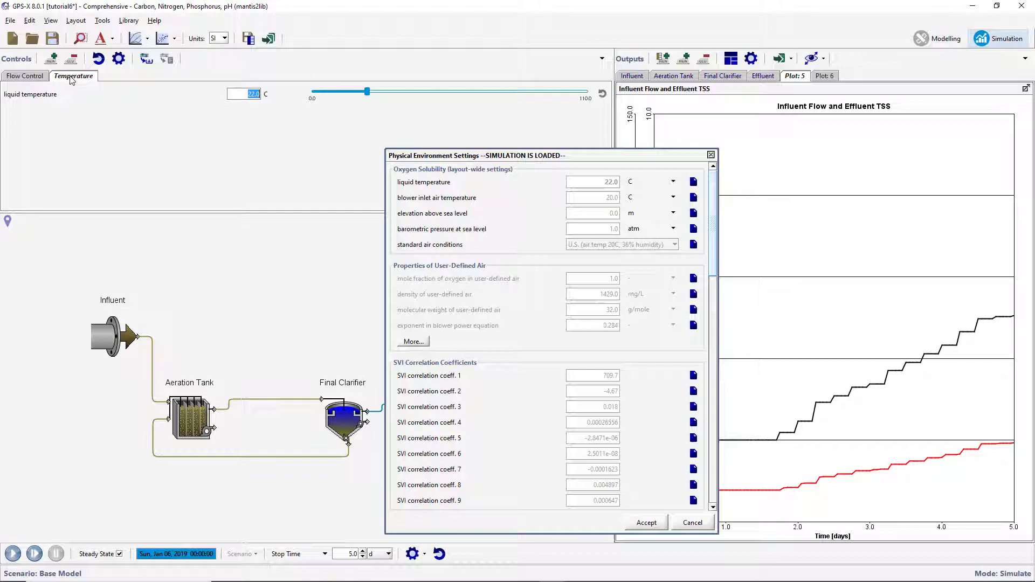
Save daily liquid temperature values as tutorial6-temp.dat and accept the Physical Environment Settings
right_click(22, 94)
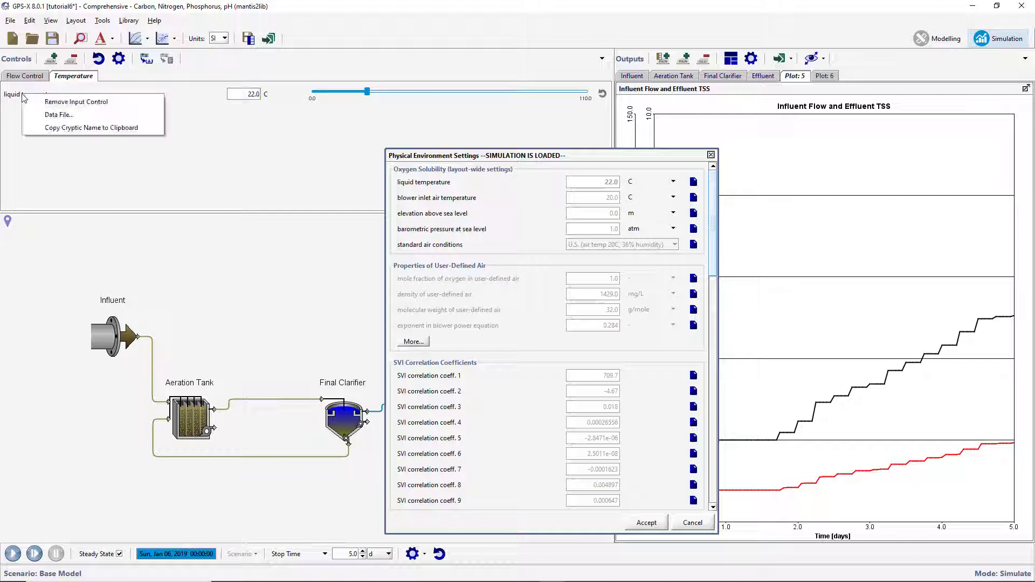
click(46, 115)
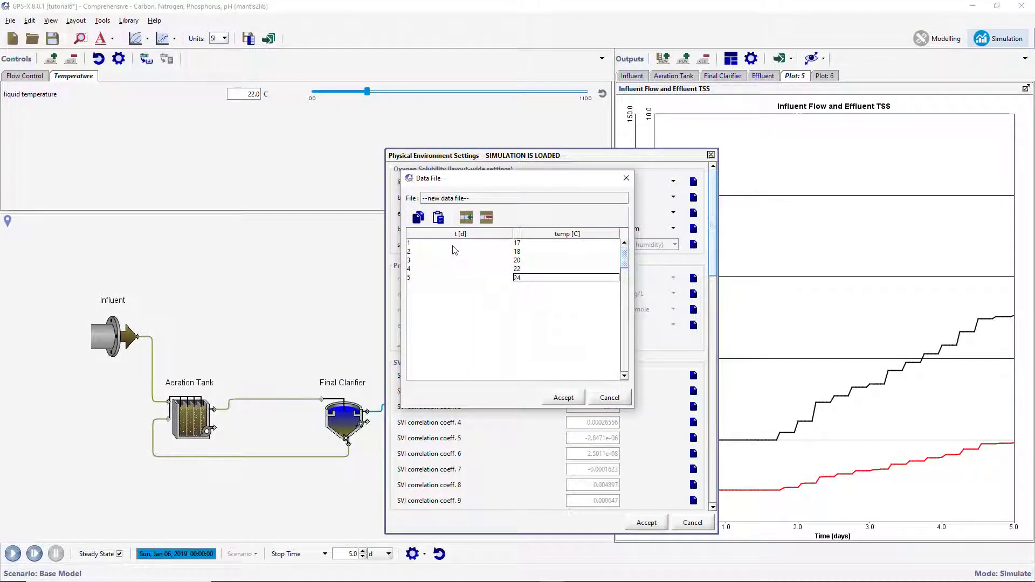
click(562, 397)
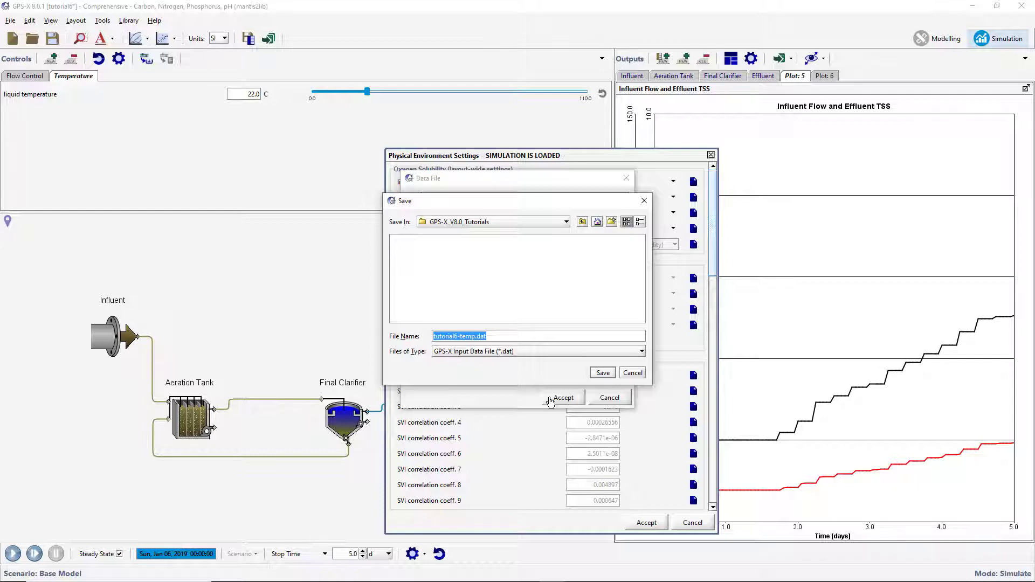
click(602, 373)
click(562, 398)
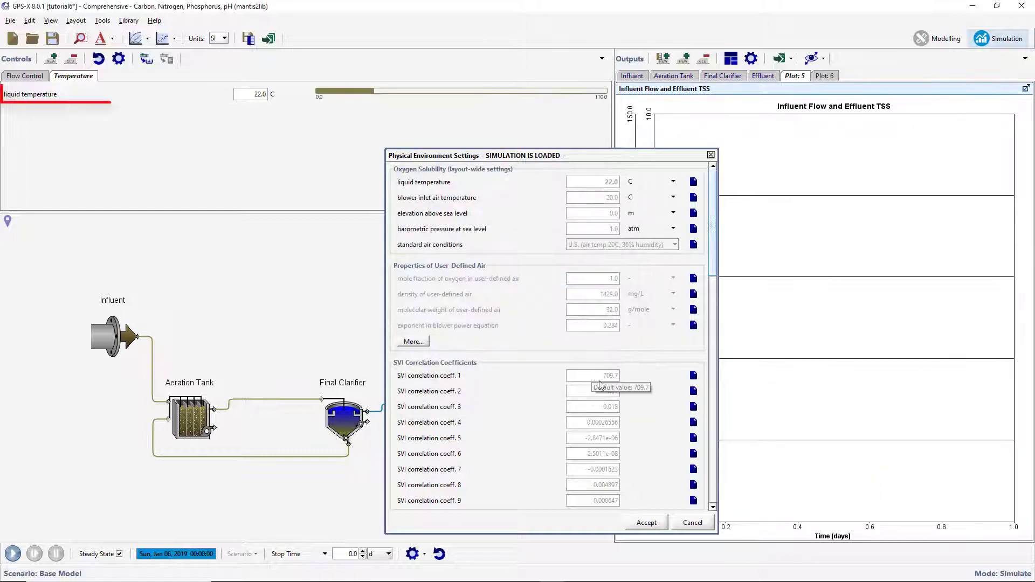
click(644, 522)
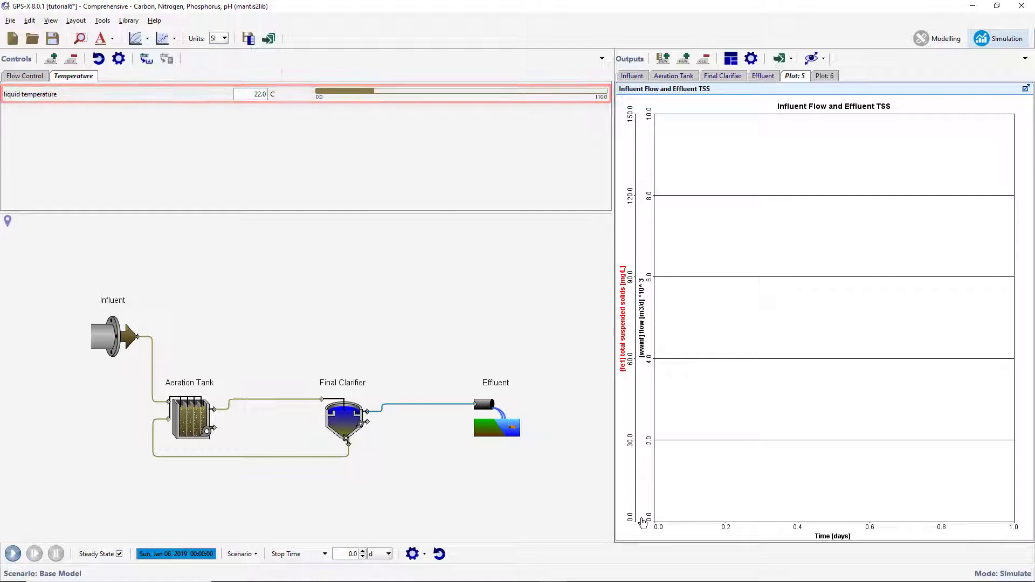
Set the stop time to 5.0 d and run the simulation
double_click(353, 555)
text(5.0)
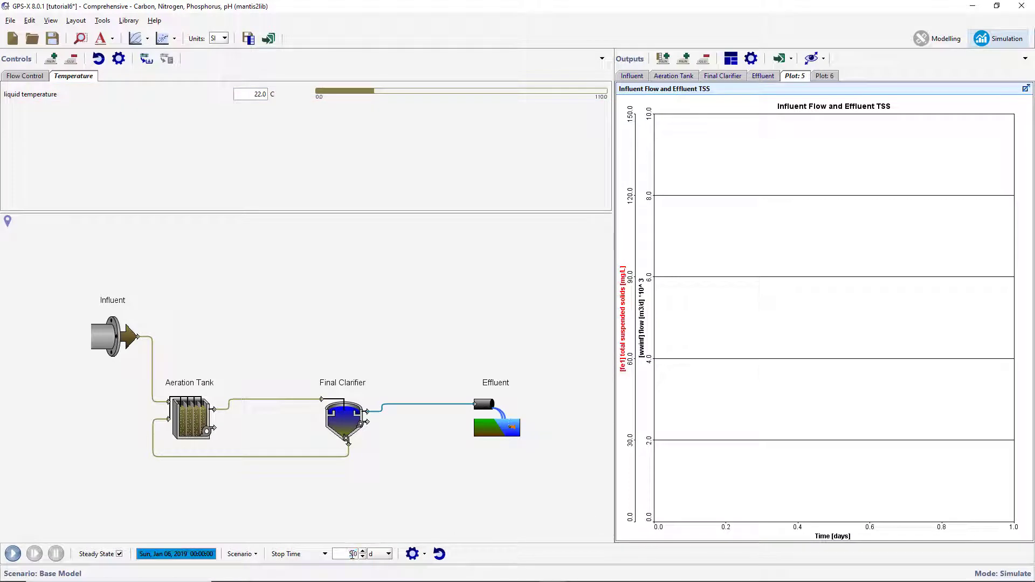
click(21, 557)
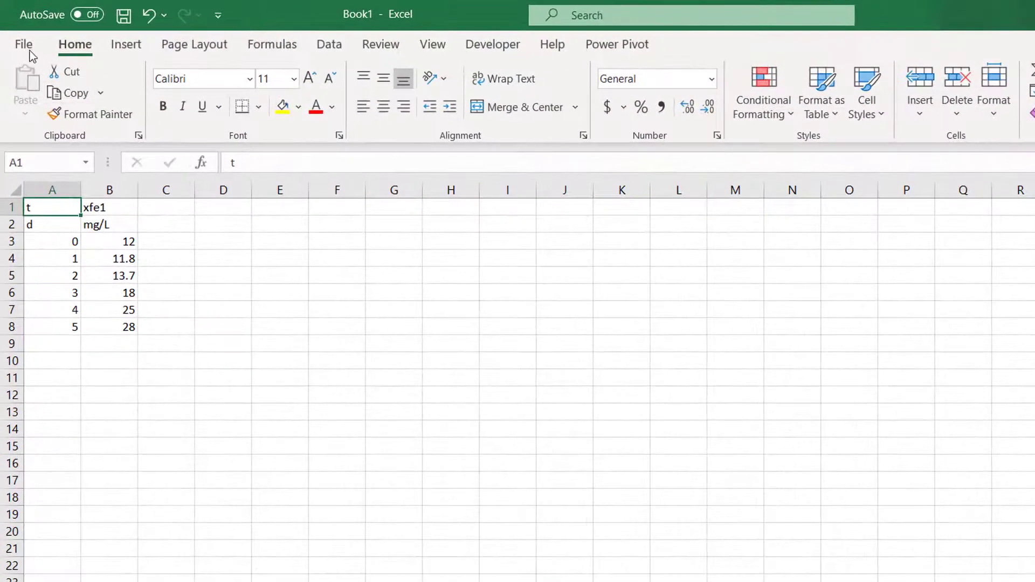
Save the Excel workbook as tutorial6outputsolids.xlsx in the GPS-X_V8.0_Tutorials folder
click(20, 34)
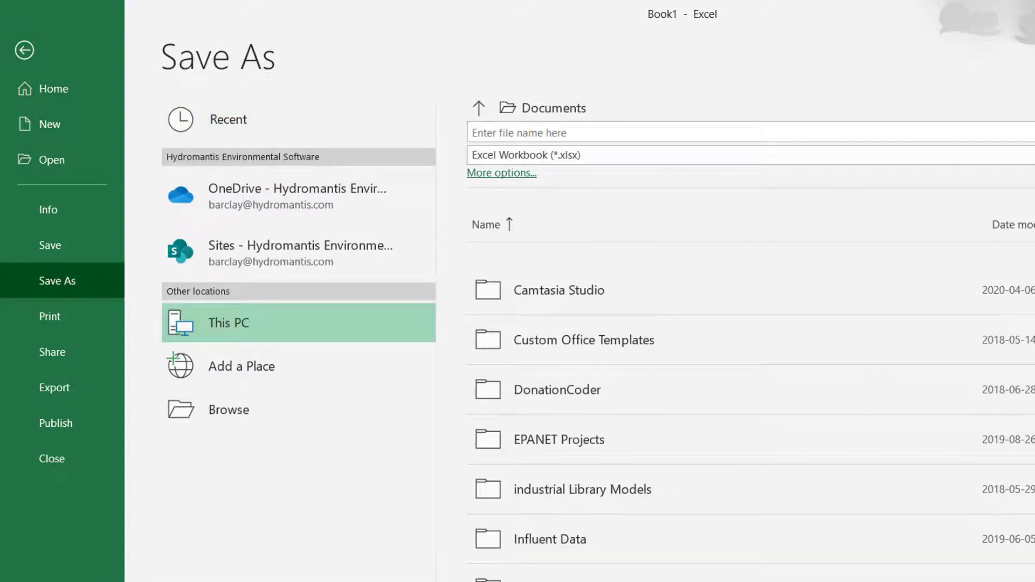
click(229, 409)
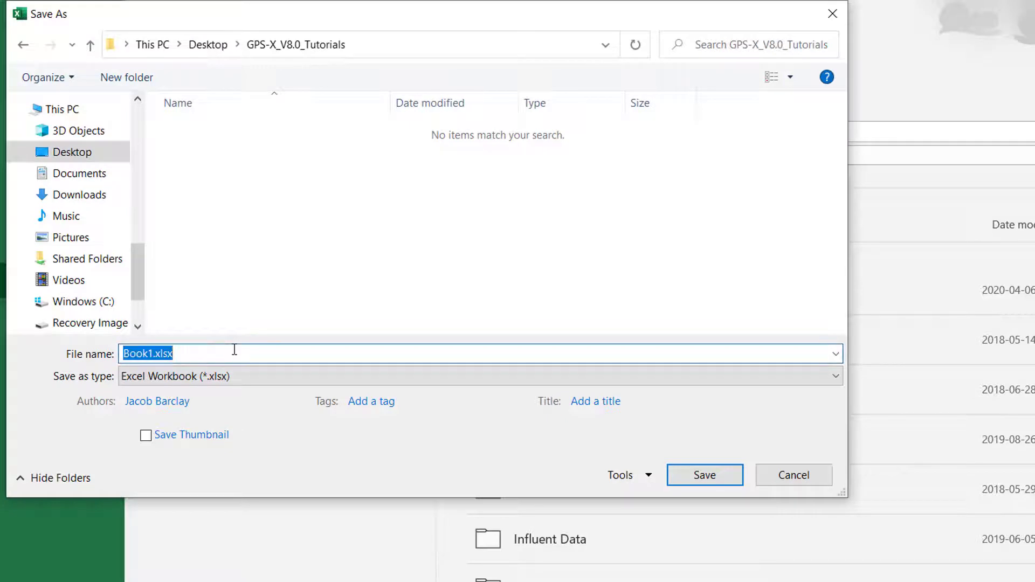
text(tutorial6)
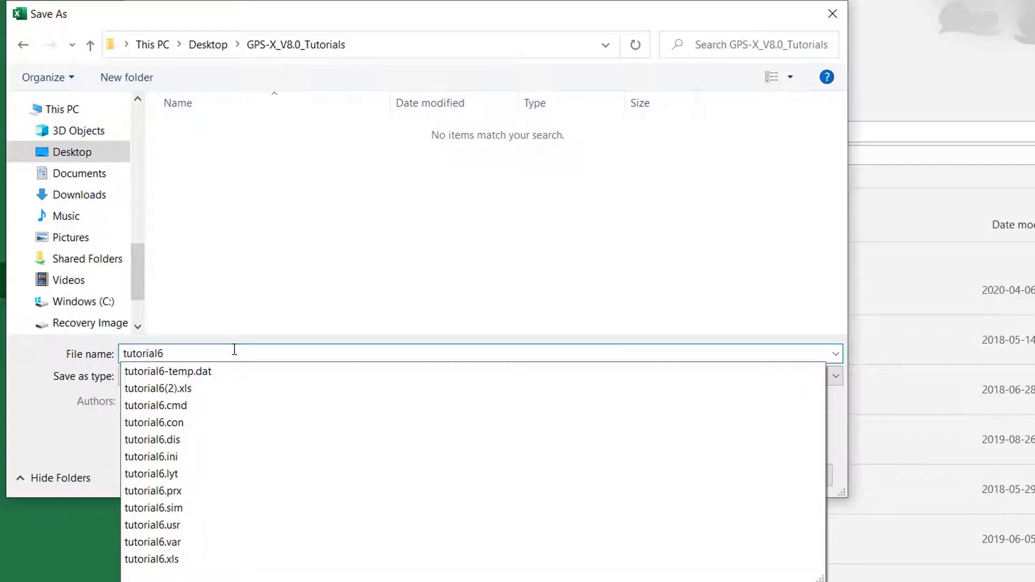
text(outputsolids)
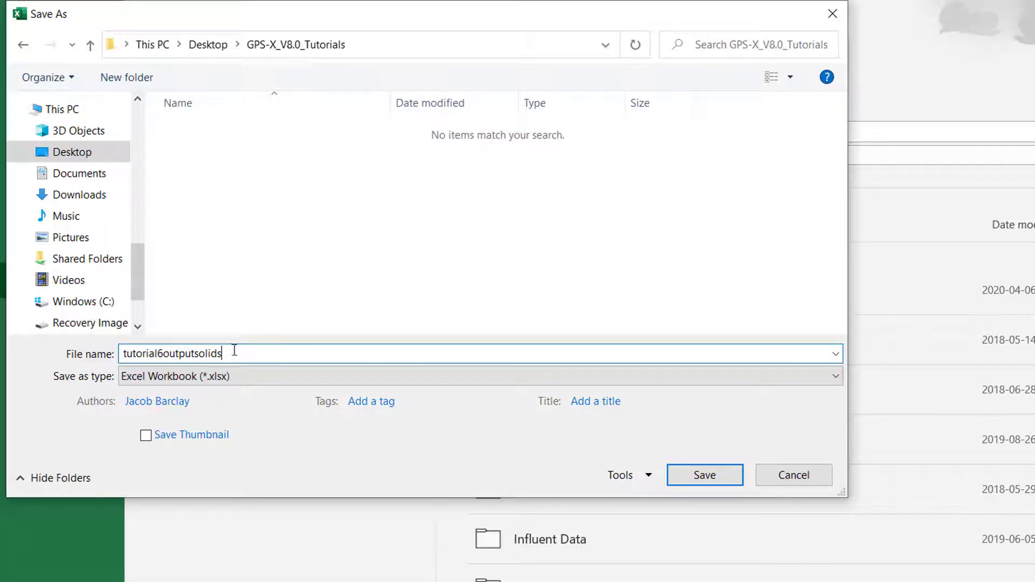
click(712, 478)
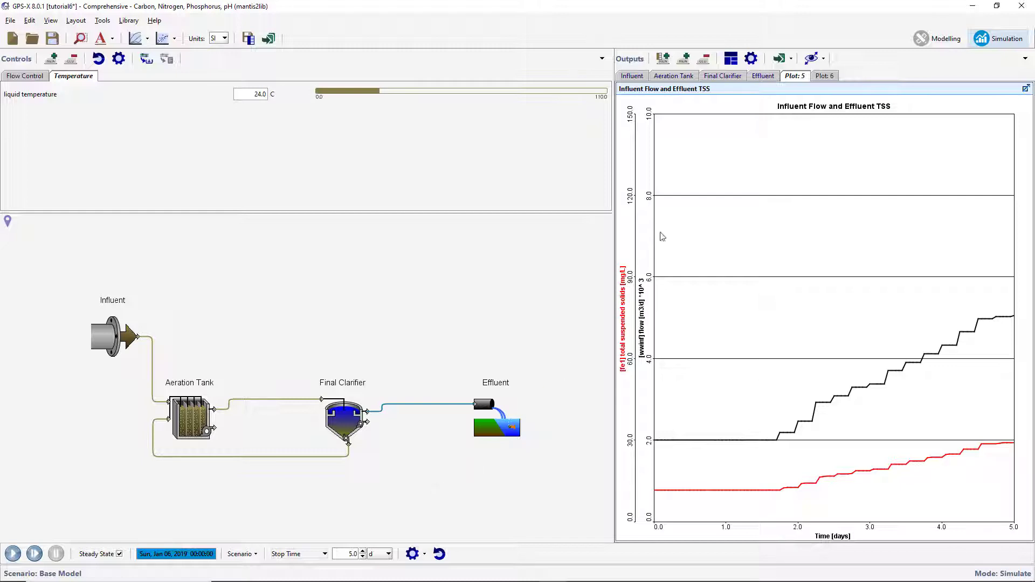
click(750, 58)
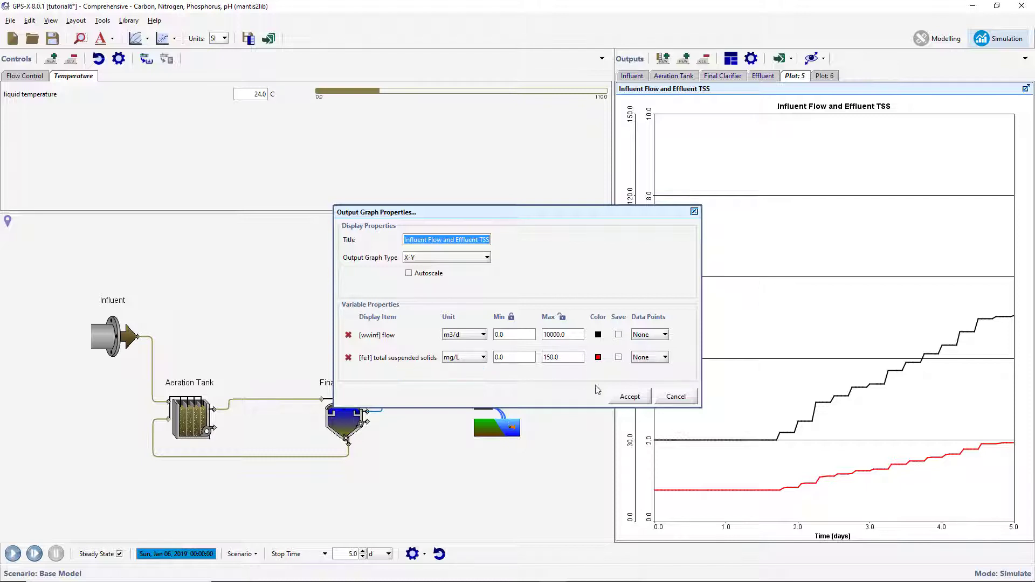
click(624, 397)
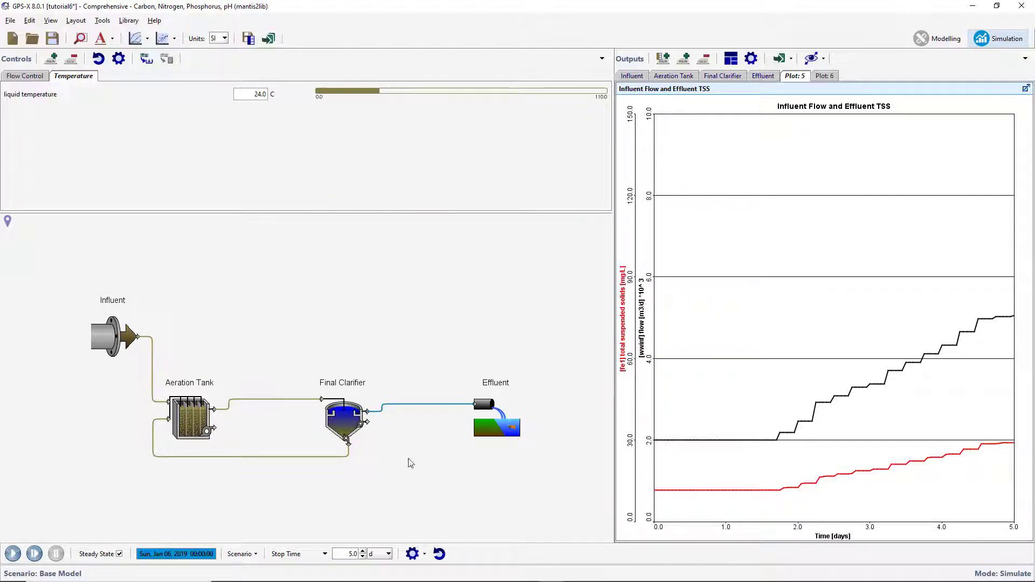
Add tutorial6outputsolids.xlsx to the Base Model scenario's data file list
click(241, 553)
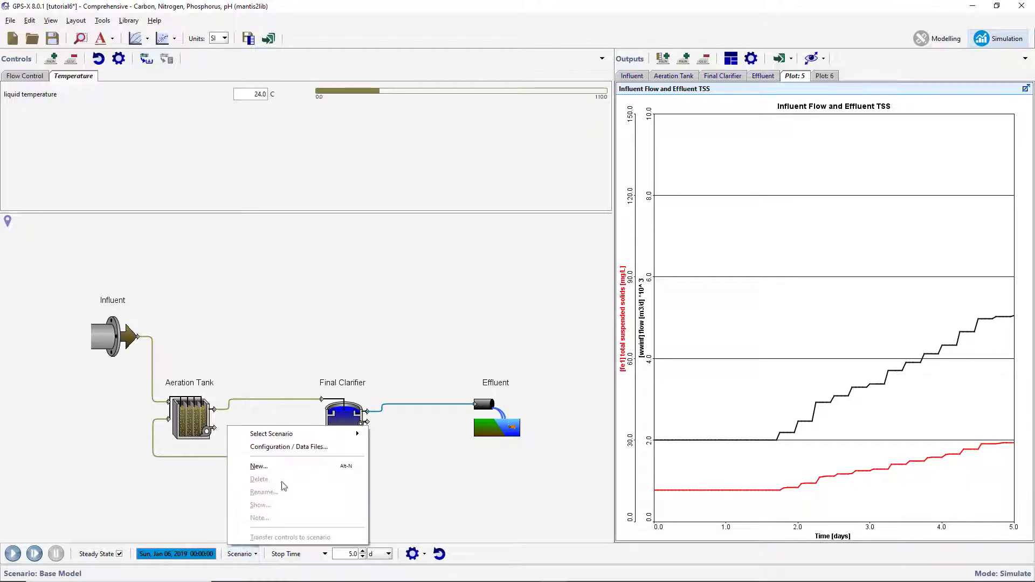
click(302, 453)
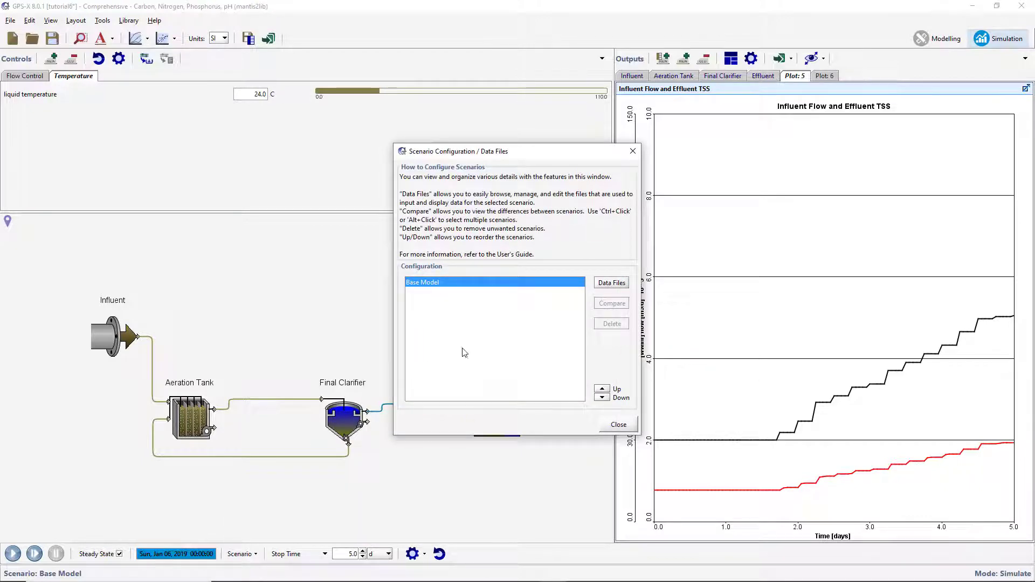
click(612, 283)
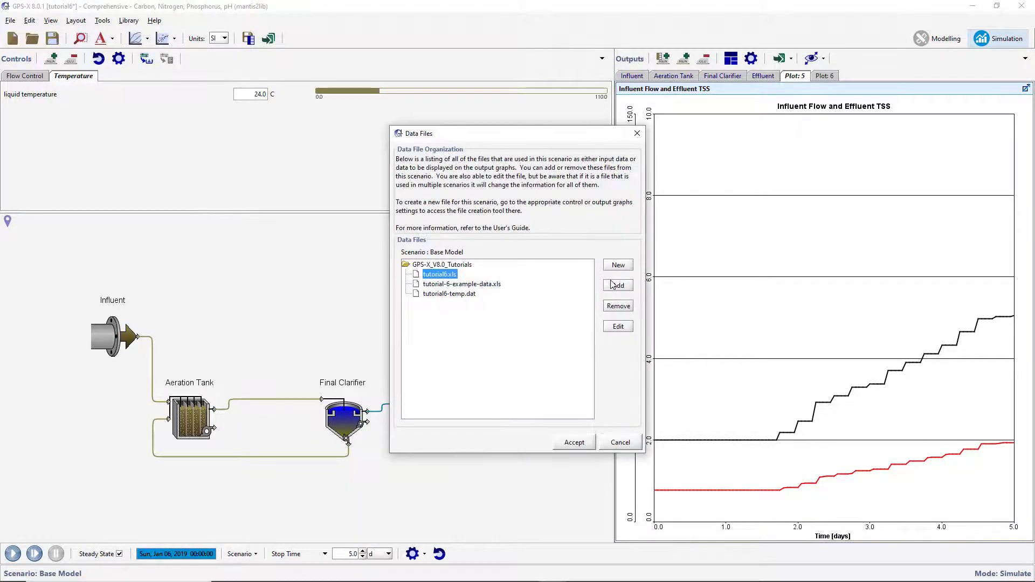
click(617, 286)
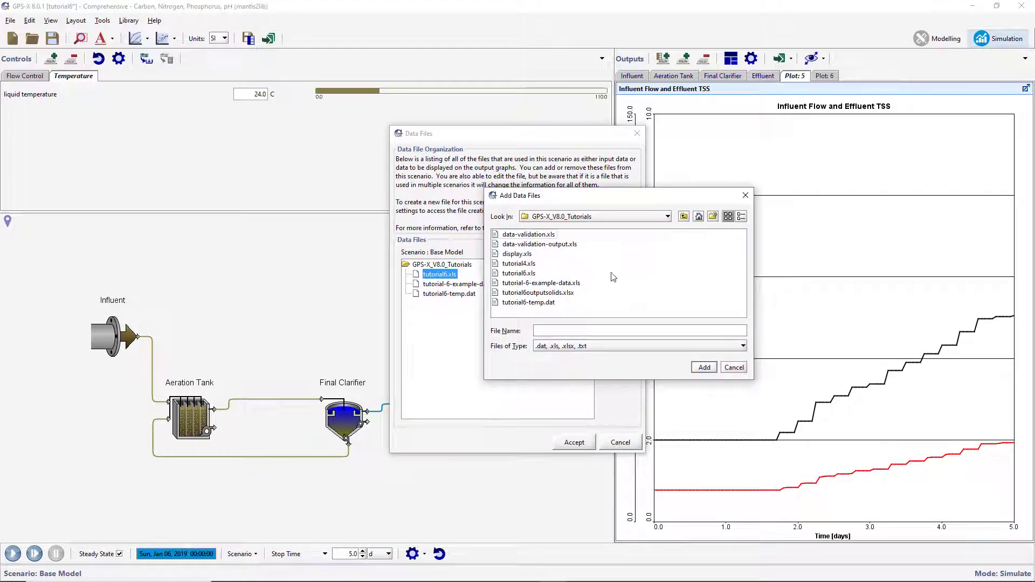
double_click(555, 293)
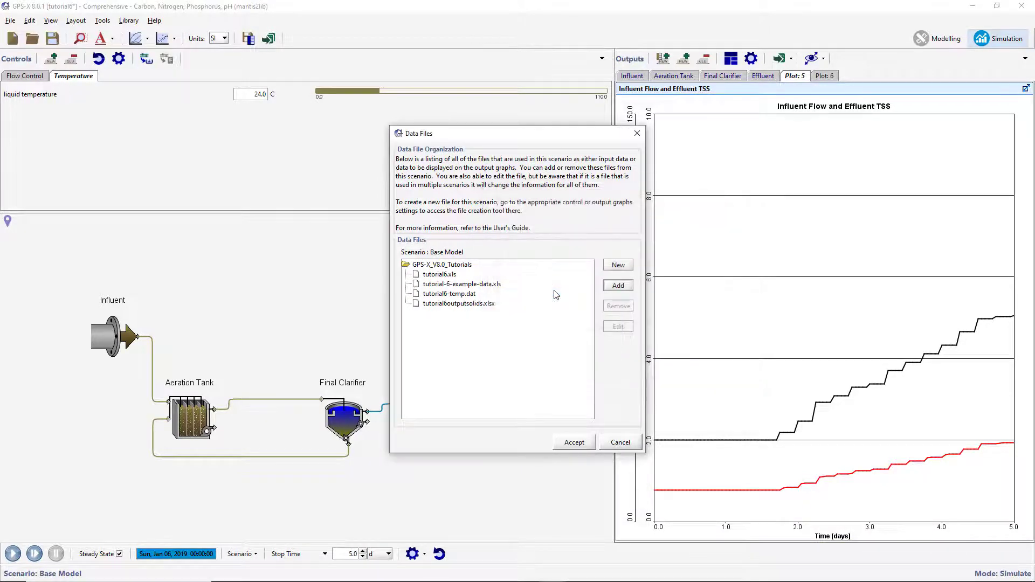
click(562, 443)
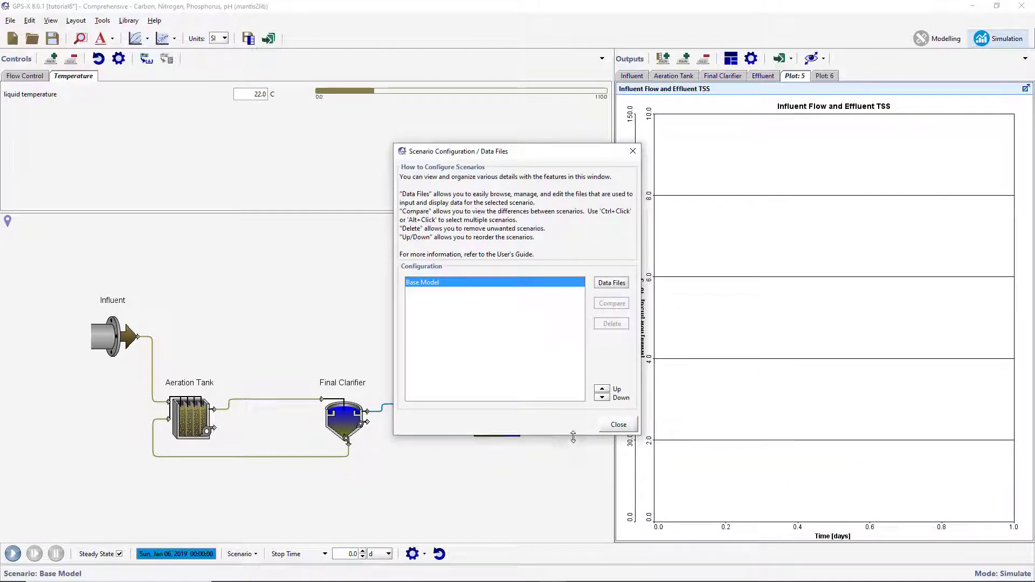
Close the scenario configuration and rerun the simulation with a 5.0 d stop time
click(614, 424)
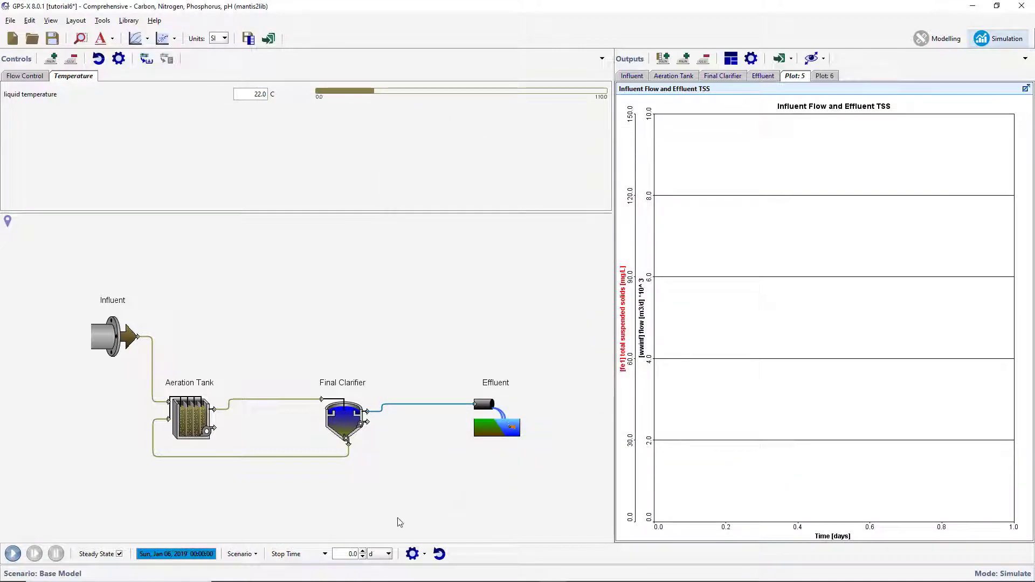
click(346, 554)
text(5.0)
click(13, 555)
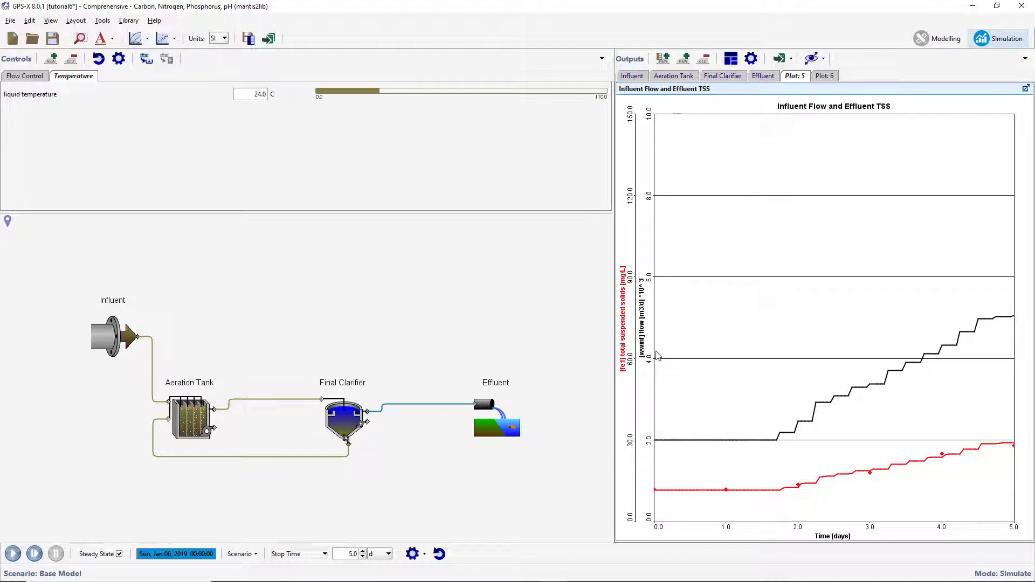
Create effluent TSS statistics: simulated-vs-measured plot, goodness-of-fit table and residuals-vs-measured plot
right_click(704, 338)
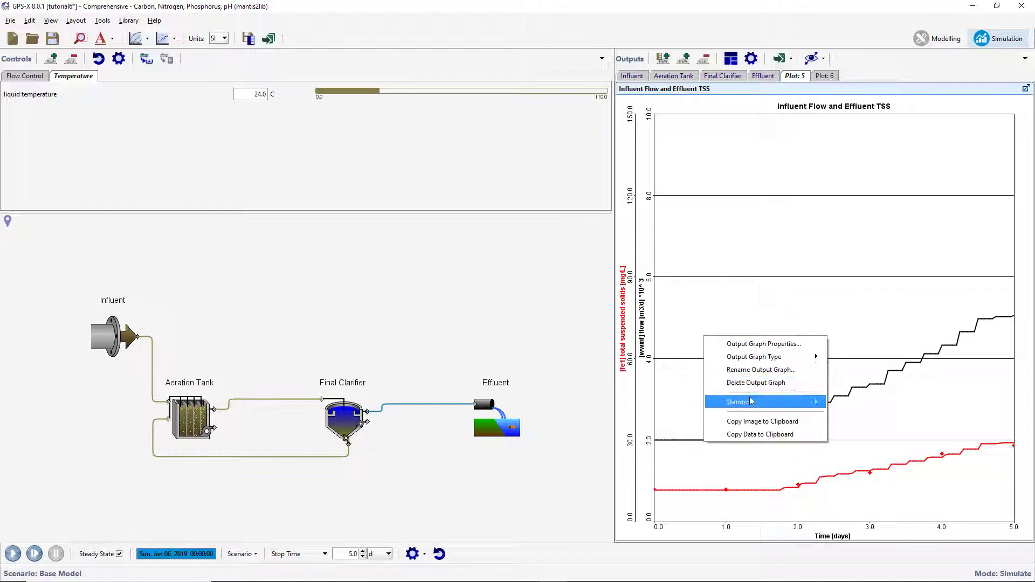
mouse_move(771, 404)
click(876, 416)
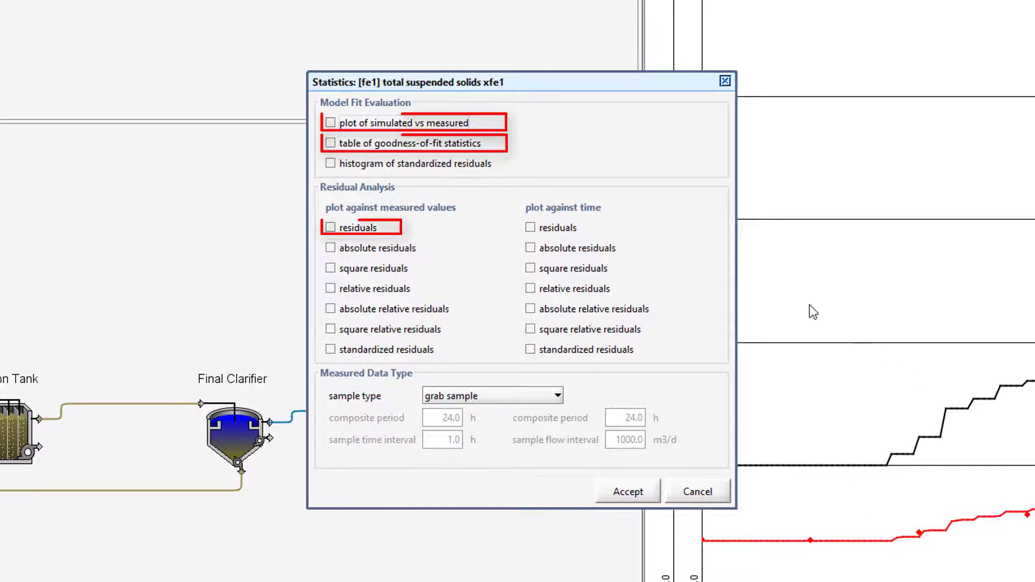
click(330, 123)
click(330, 142)
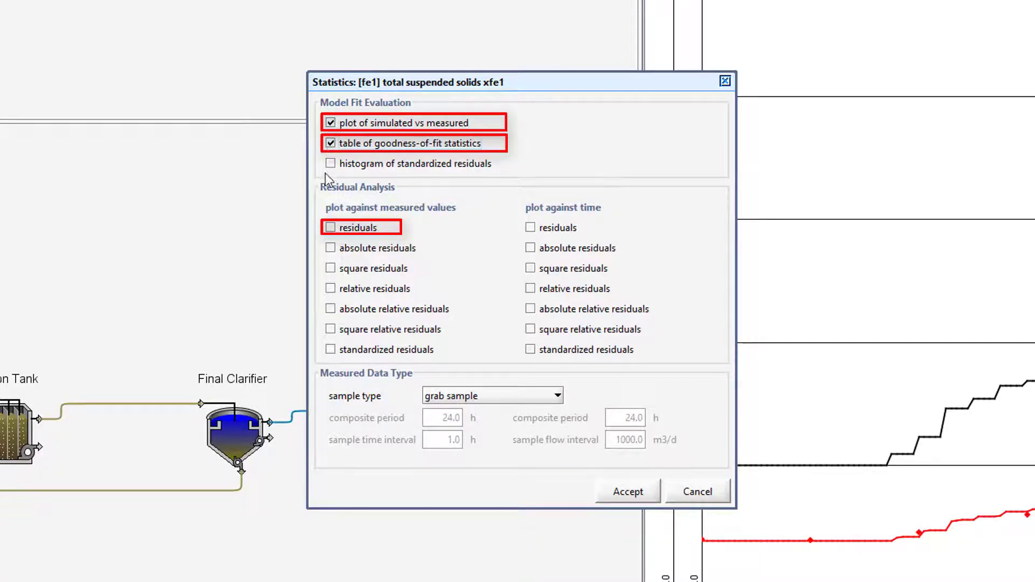
click(330, 227)
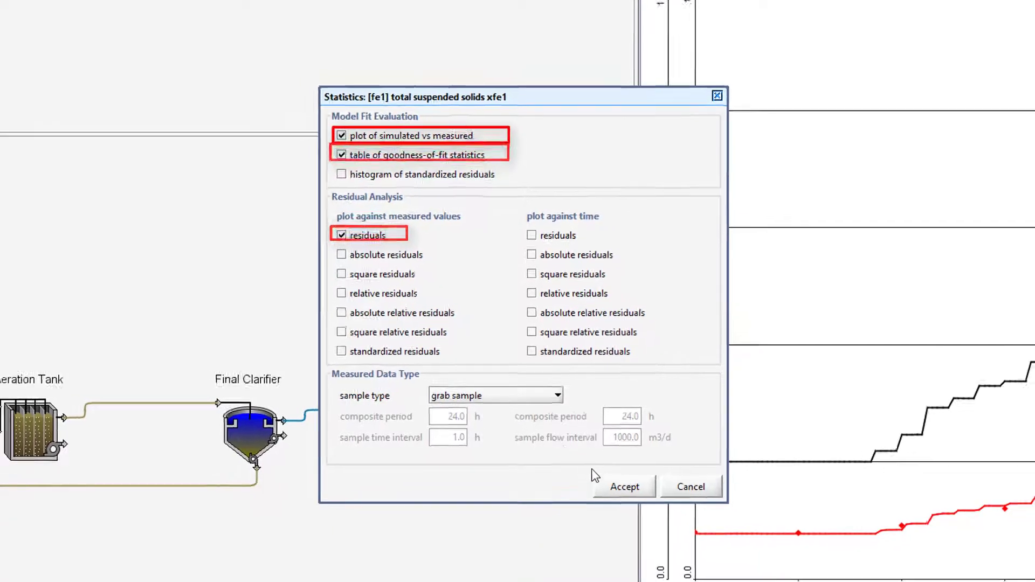
click(619, 485)
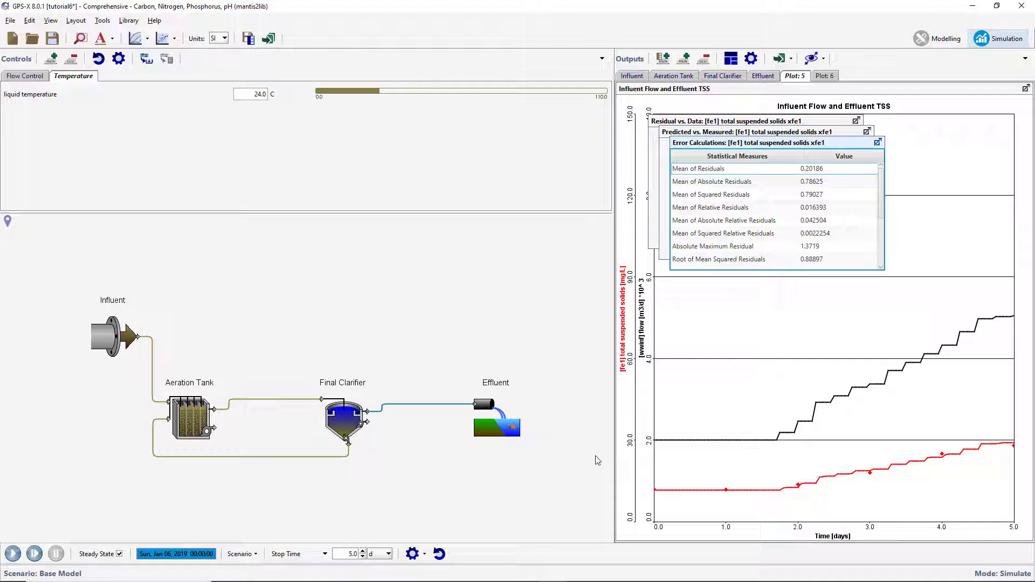
Tile the plot windows in a grid and add a new empty output page, Plot: 7
click(730, 59)
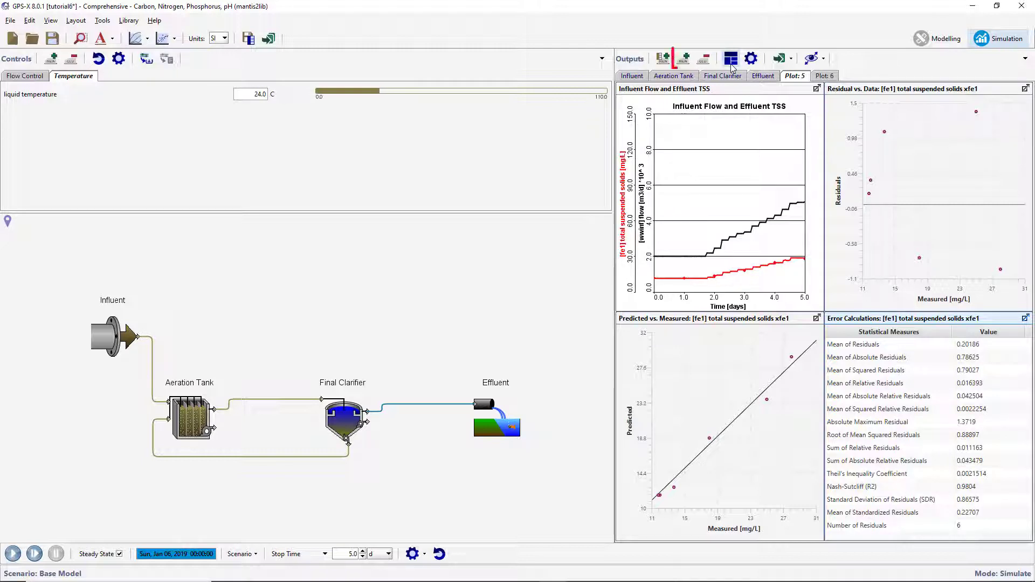
click(684, 58)
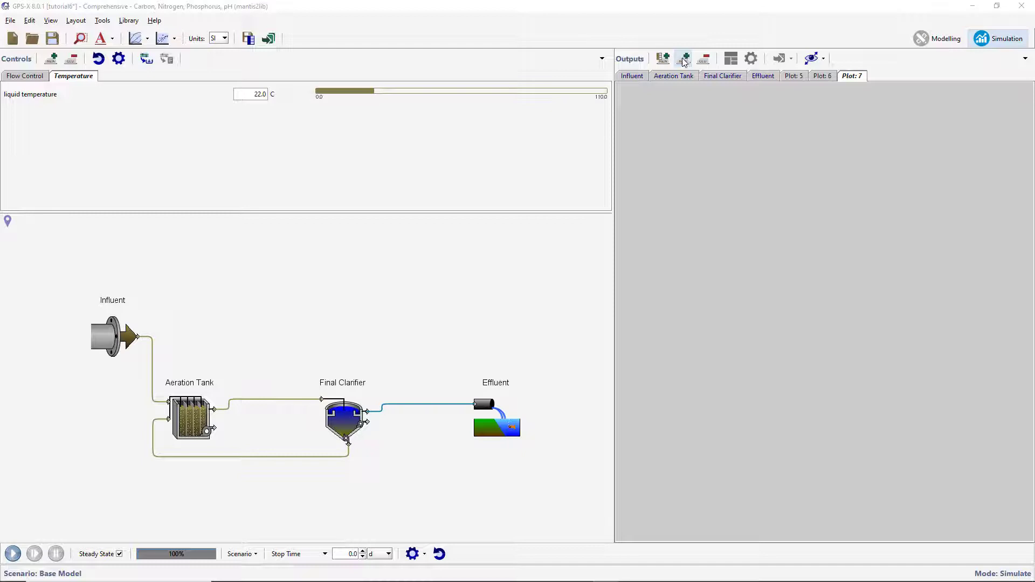
Graph the aeration tank's readily degradable soluble substrate in reactors on Plot: 7
right_click(192, 415)
mouse_move(248, 470)
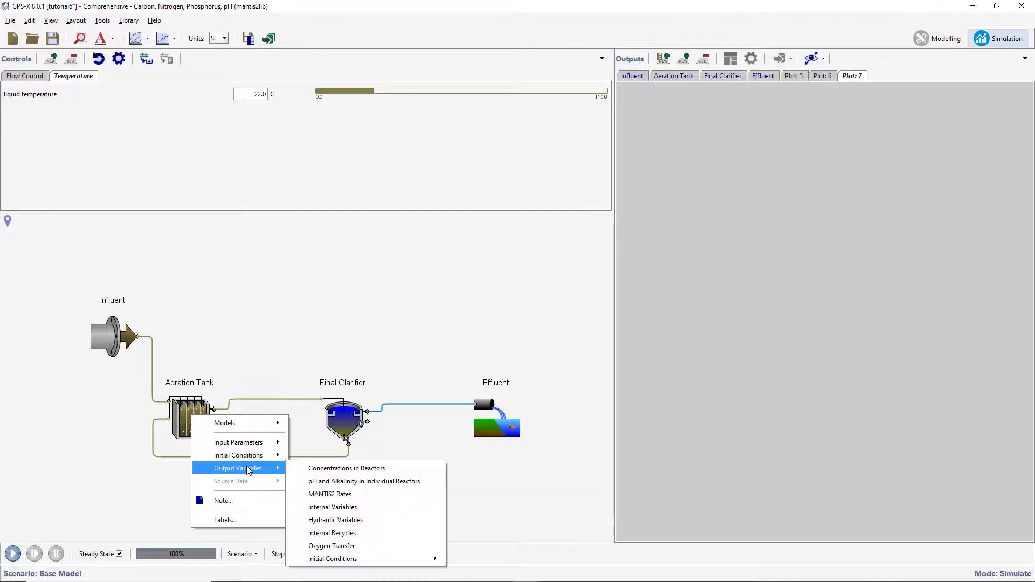
click(345, 468)
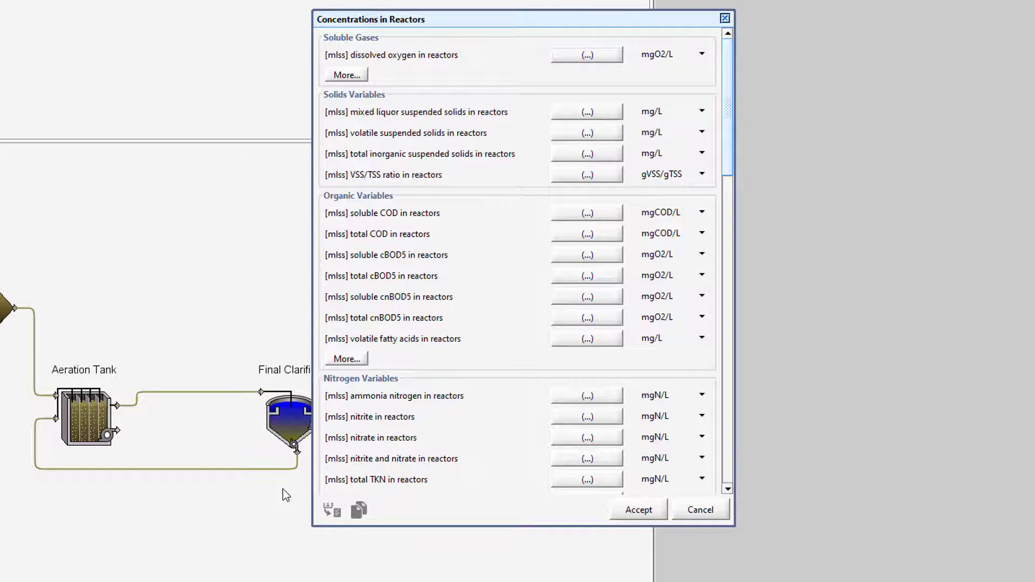
click(347, 358)
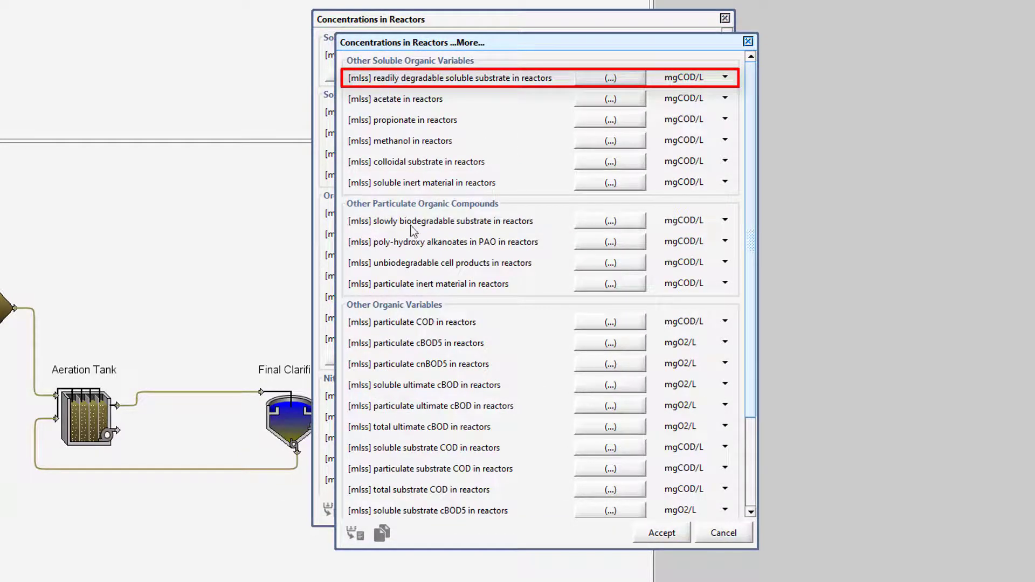
drag(454, 80, 943, 134)
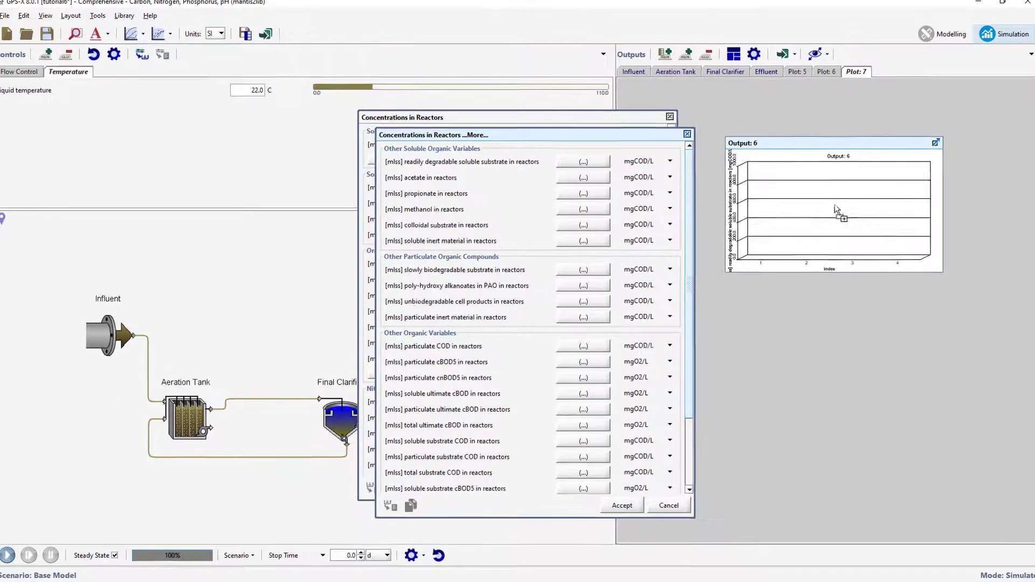
click(617, 505)
click(604, 489)
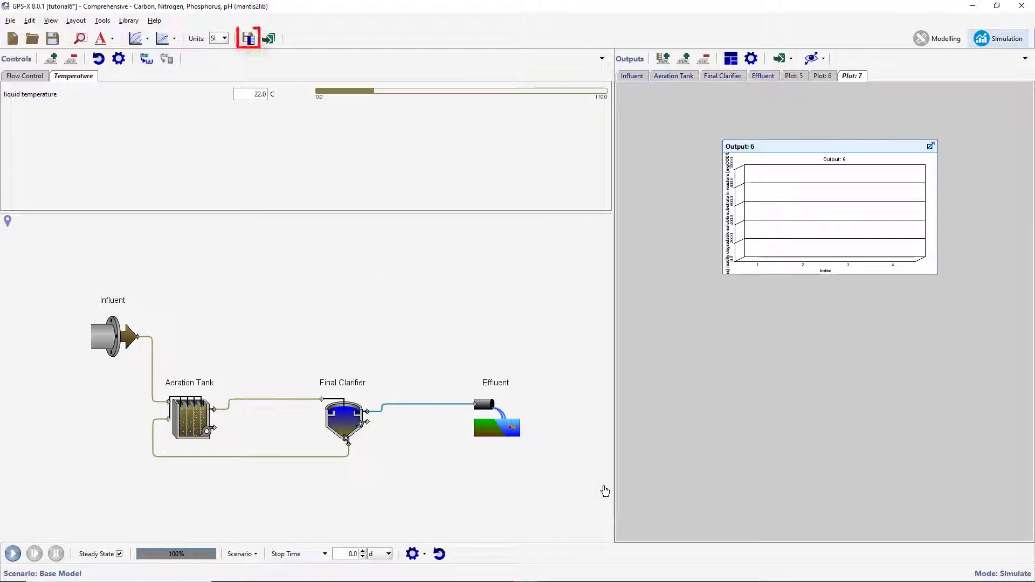
Start a new output-variables data file for the scenario
click(248, 39)
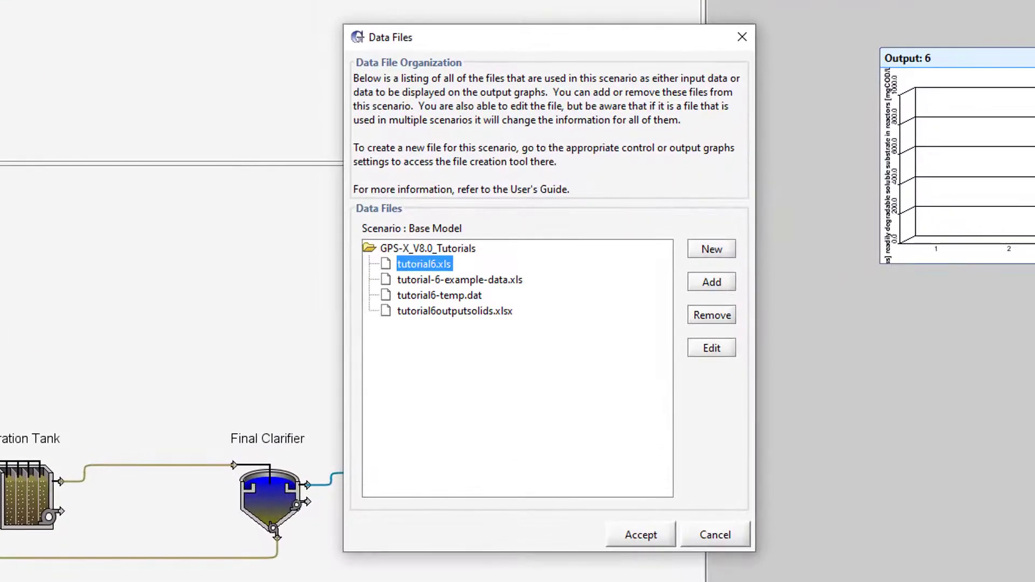
click(710, 250)
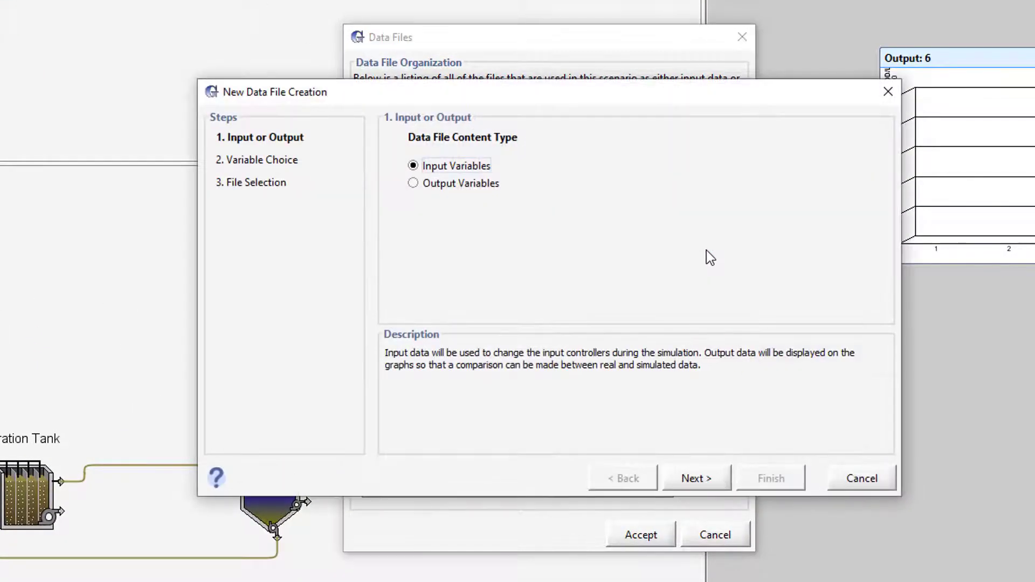
click(416, 185)
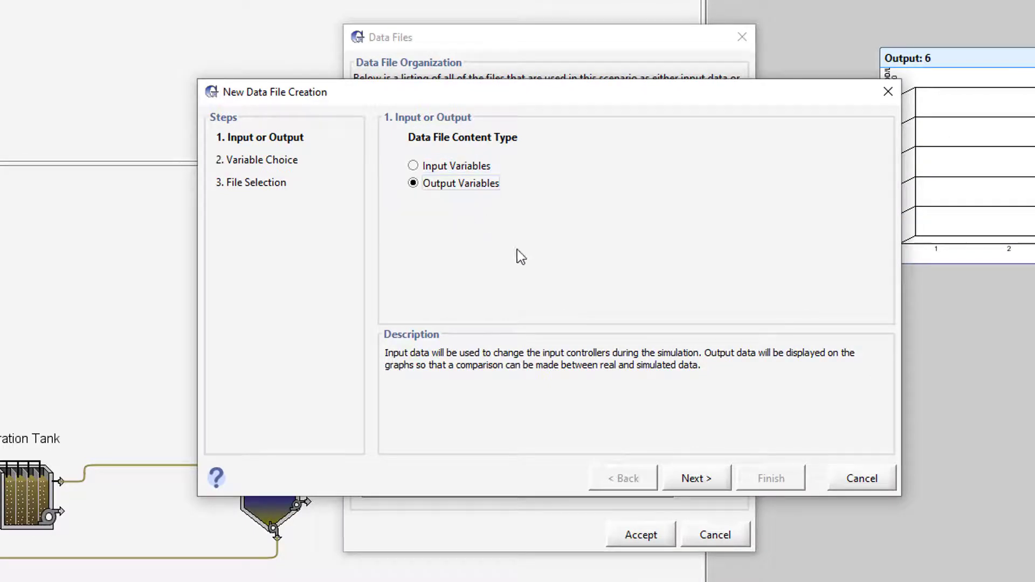
click(696, 480)
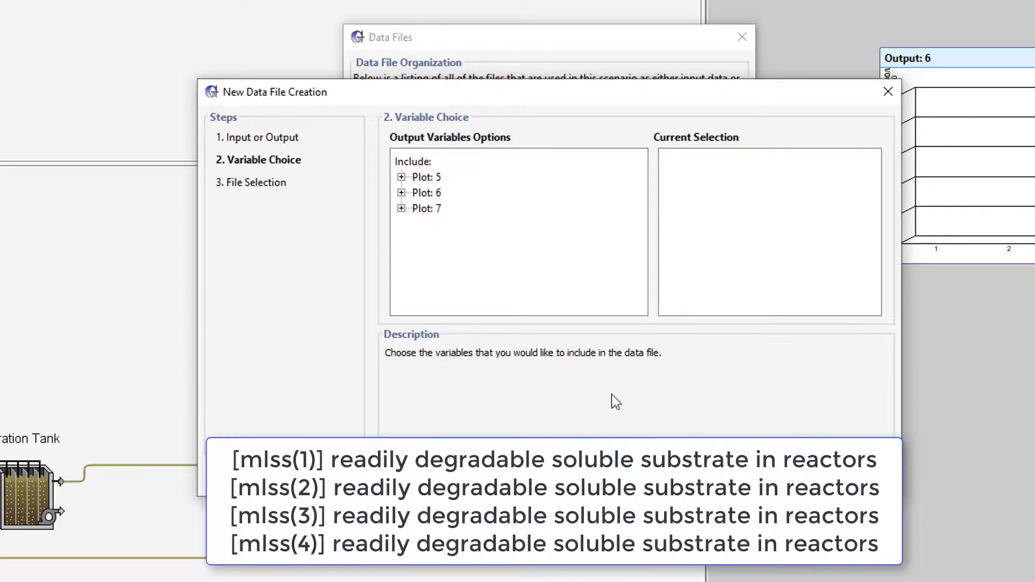
Include the four reactor substrate variables [mlss(1)]–[mlss(4)] from Plot: 7
click(402, 209)
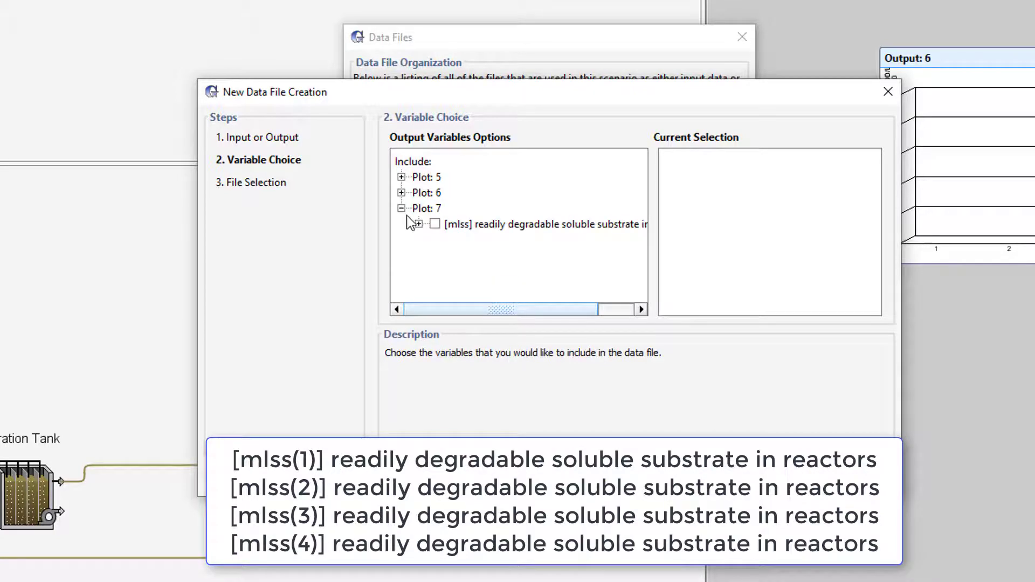
click(418, 224)
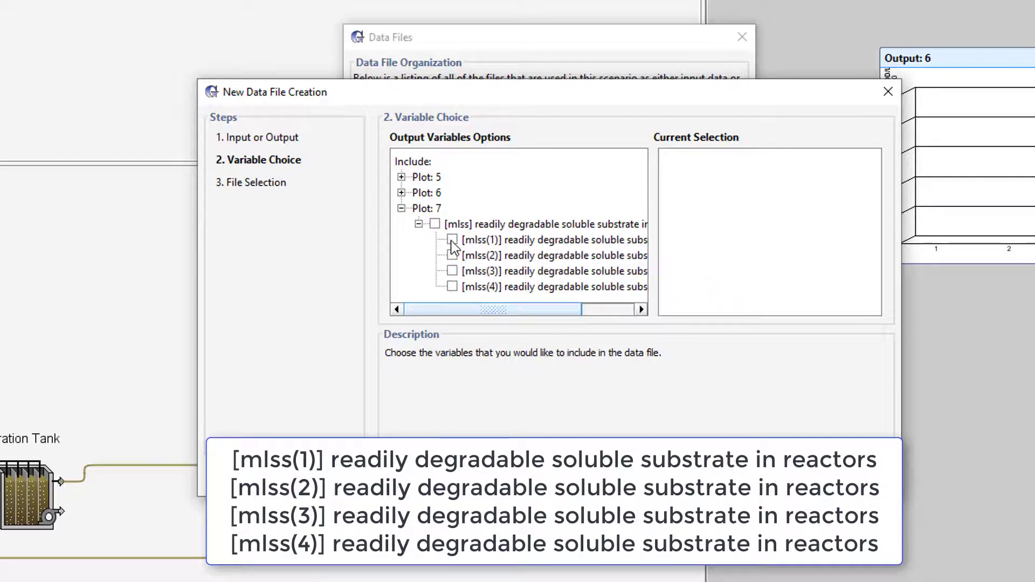
click(452, 240)
click(452, 255)
click(452, 271)
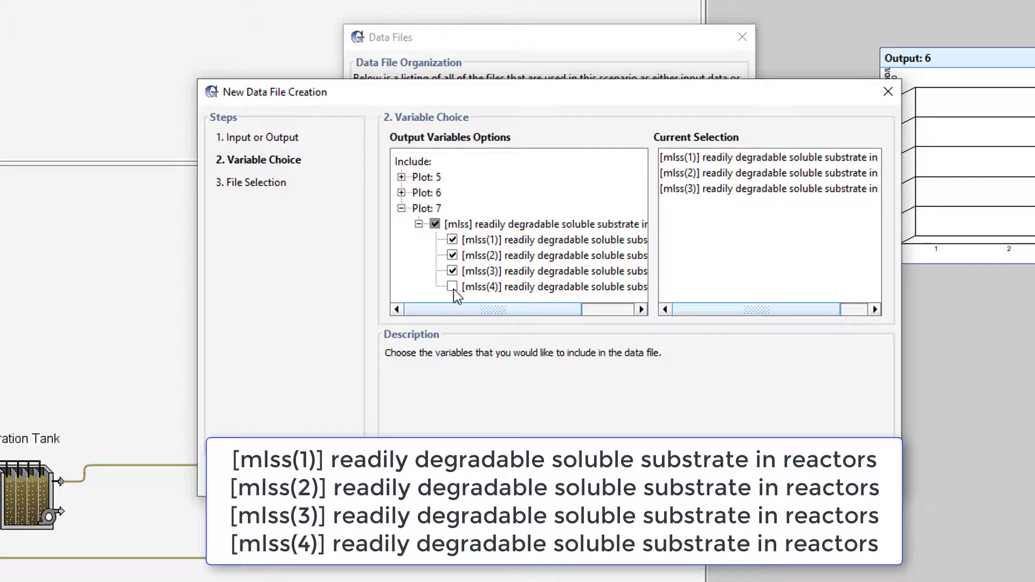
click(452, 287)
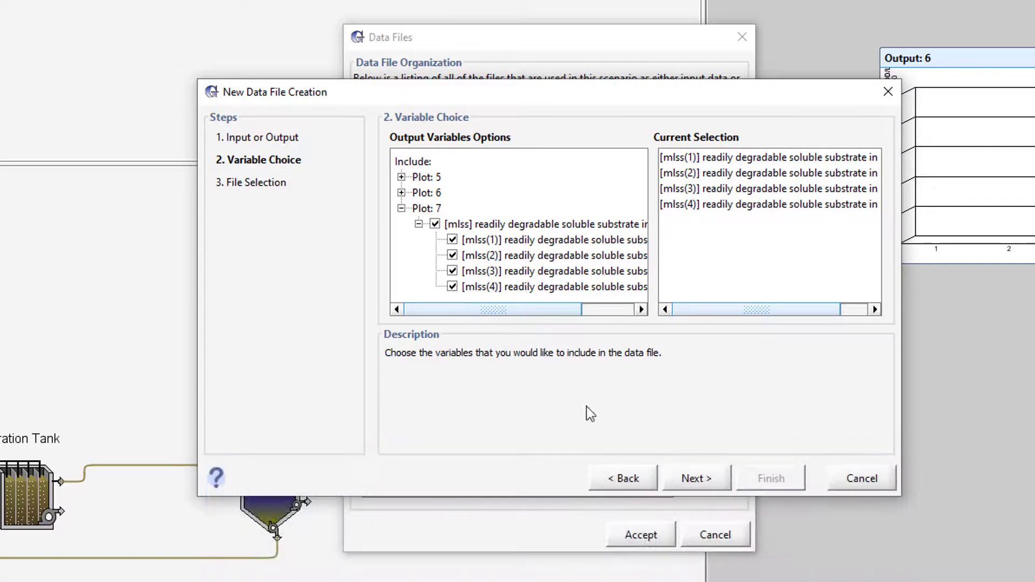
Finish the data file template tutorial6(2).xls and open it in Excel
click(690, 479)
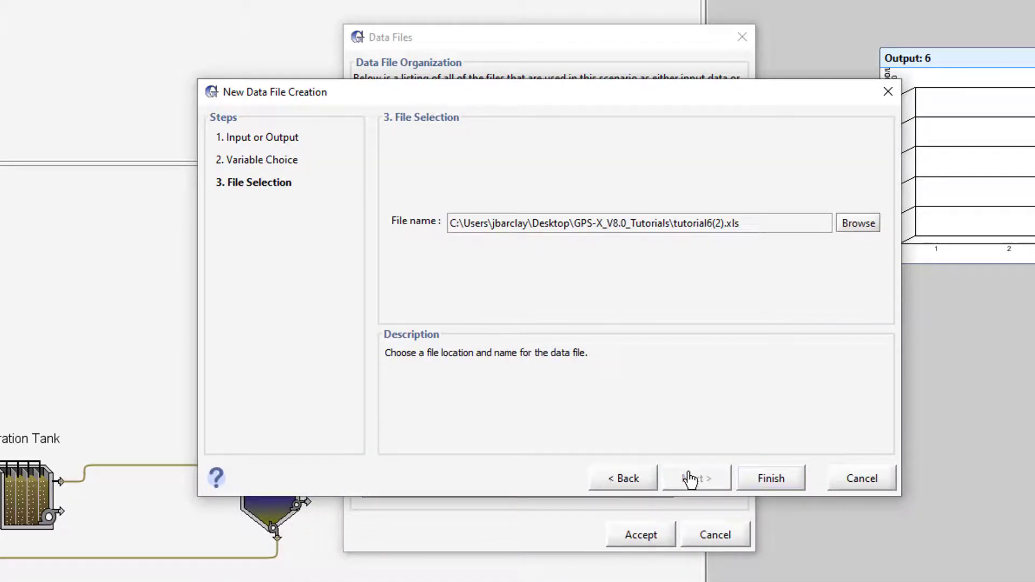
click(769, 478)
click(535, 326)
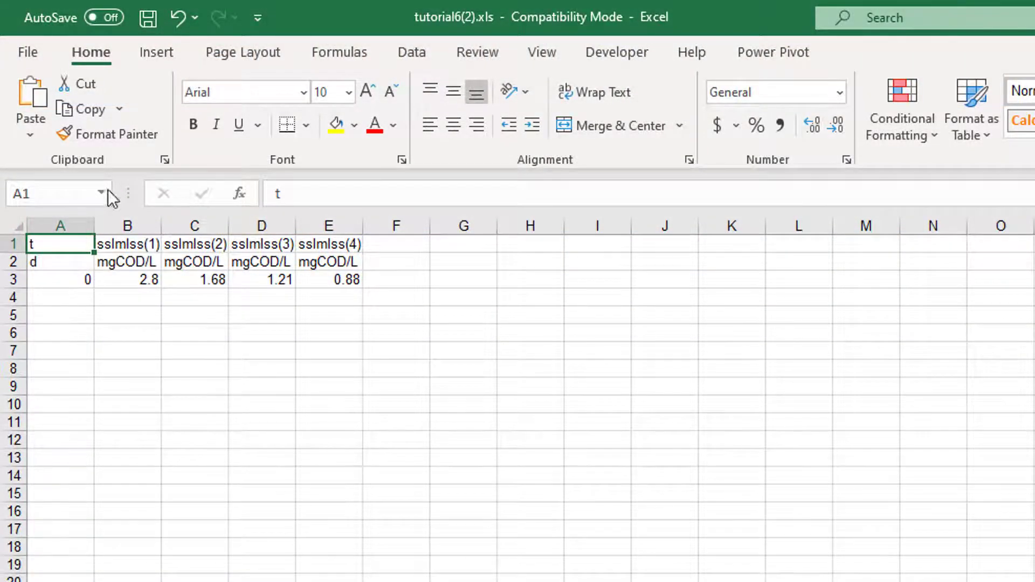
Save tutorial6(2).xls with measured substrate values 2.8, 1.68, 1.21 and 0.88 mgCOD/L
click(154, 21)
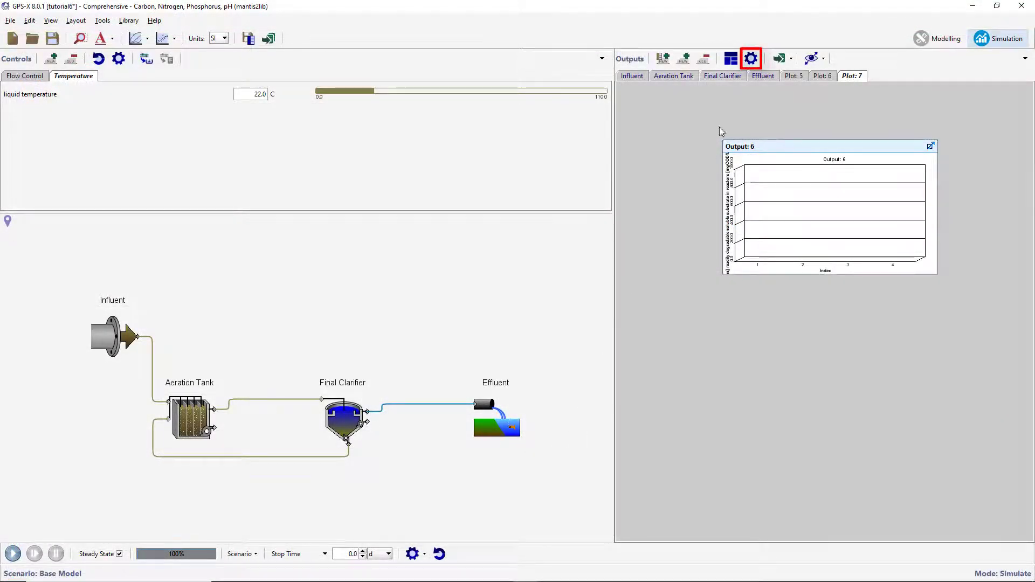
Turn on Autoscale for the substrate bar chart's axis and accept the settings
click(754, 63)
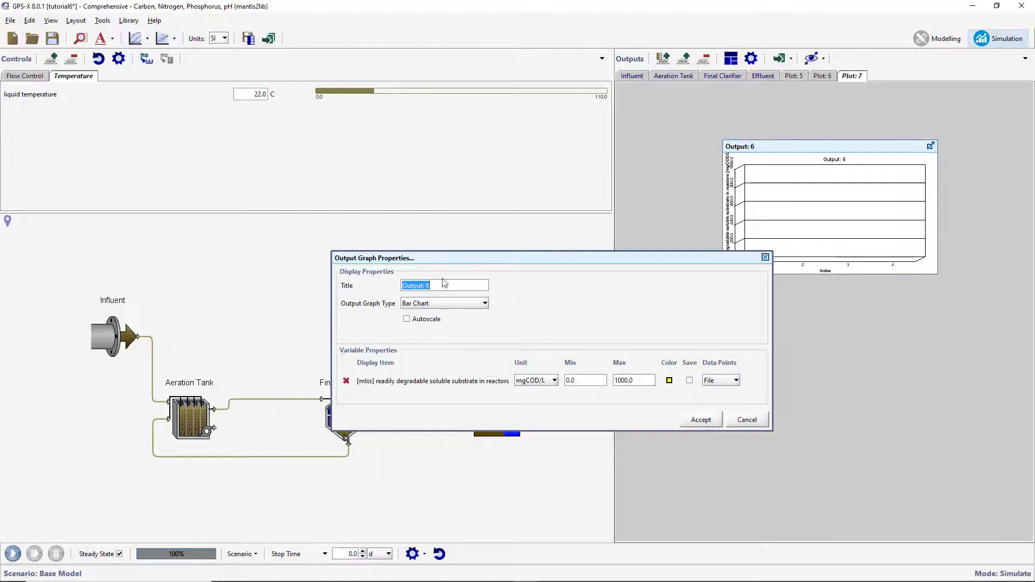
click(407, 319)
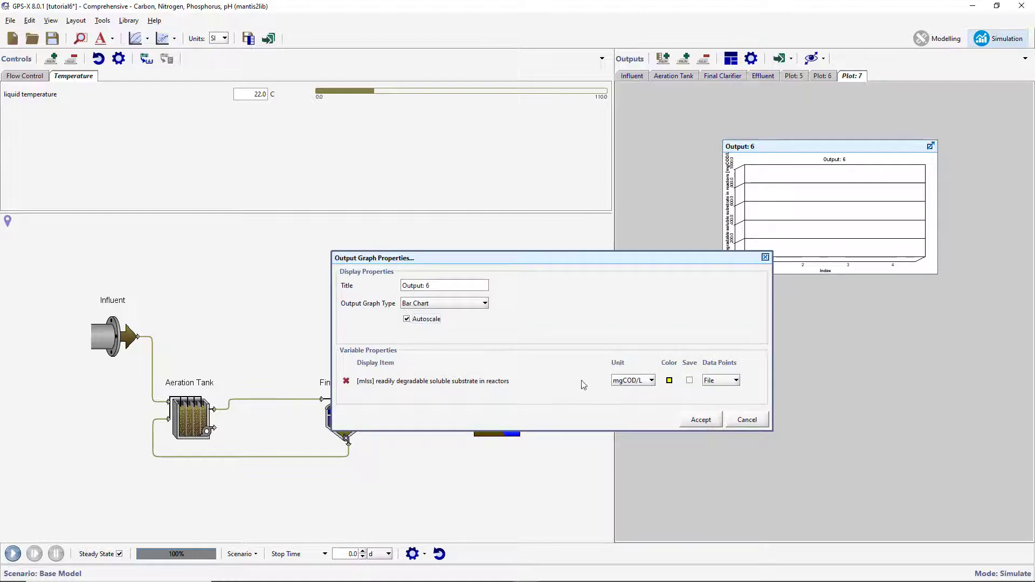
click(694, 420)
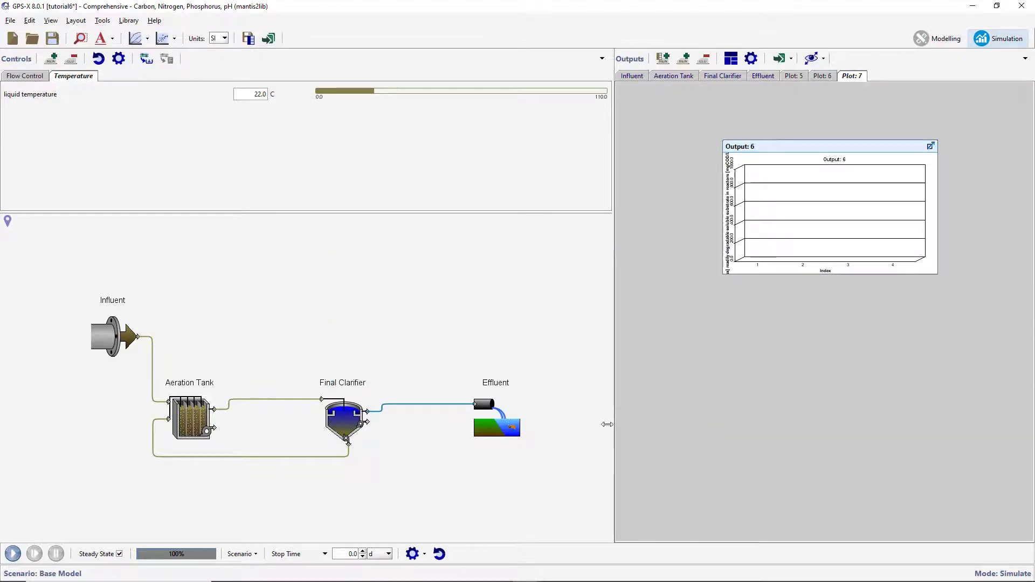
Run the steady-state simulation, enlarge the substrate chart, and save the tutorial layout
click(13, 554)
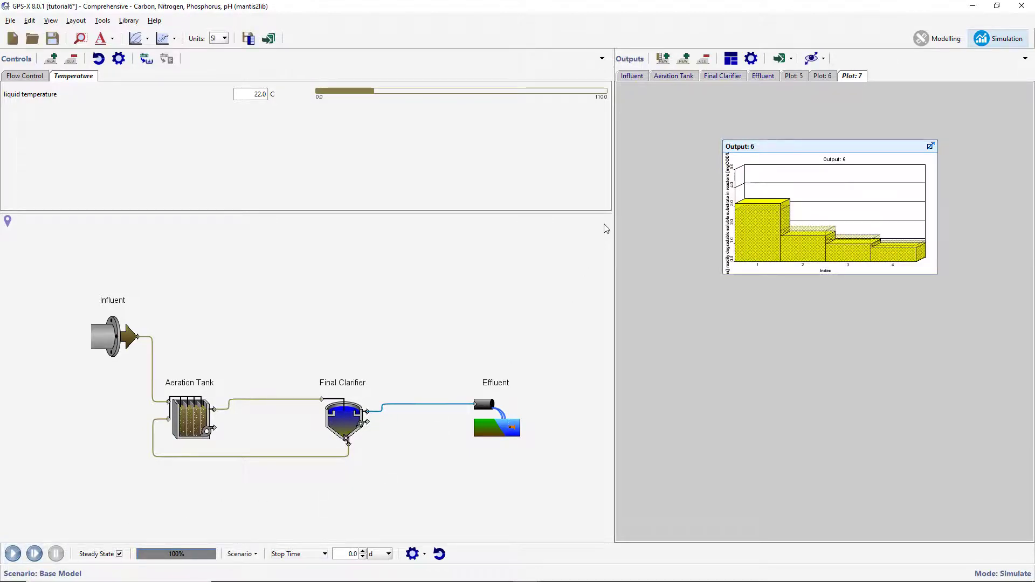
click(731, 62)
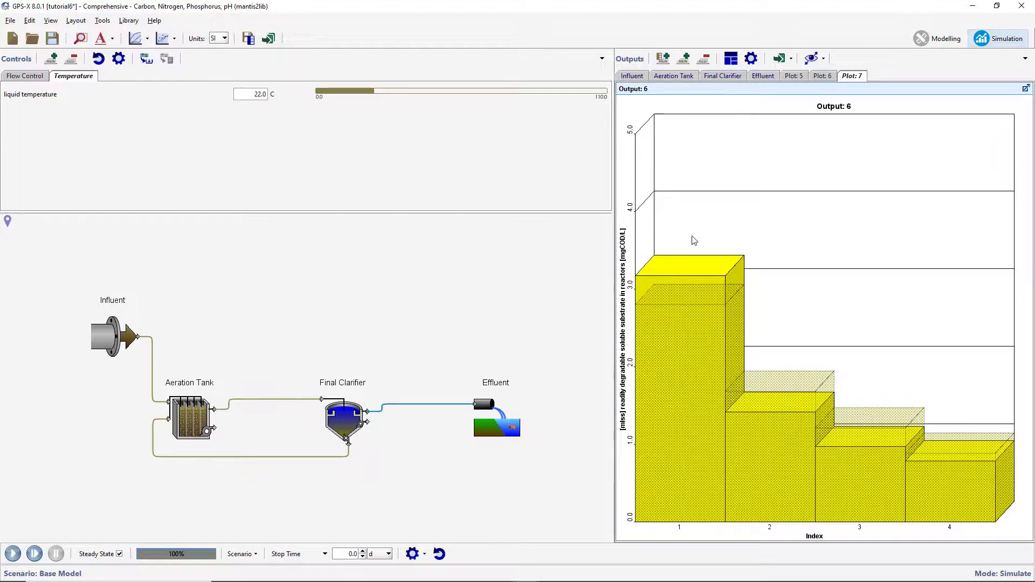
mouse_move(685, 324)
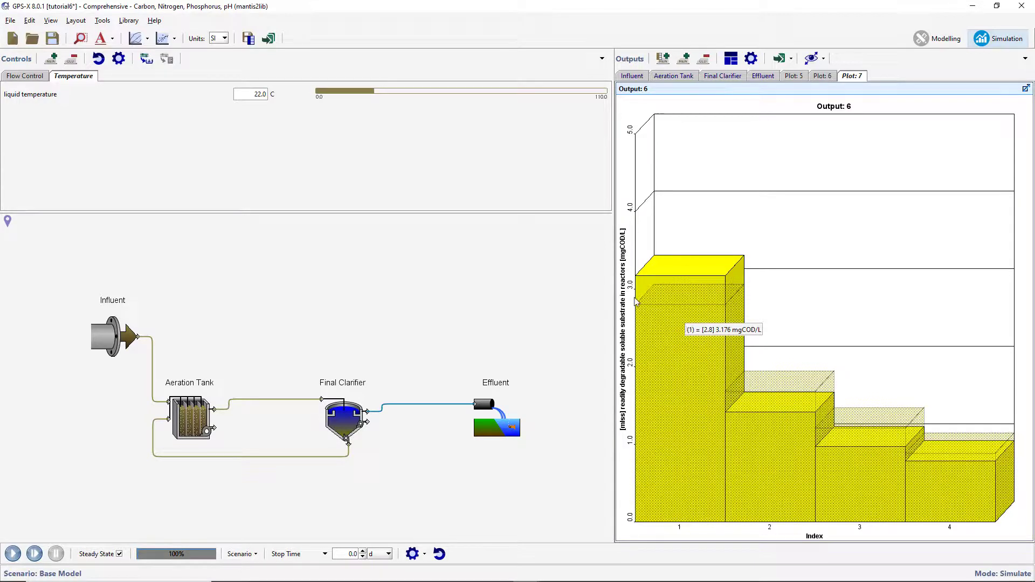
click(52, 39)
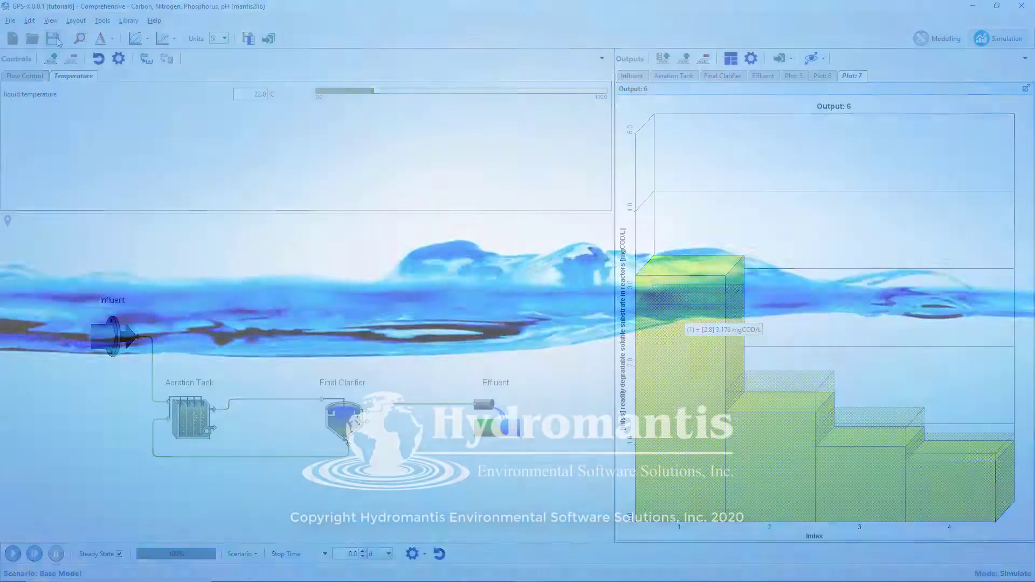